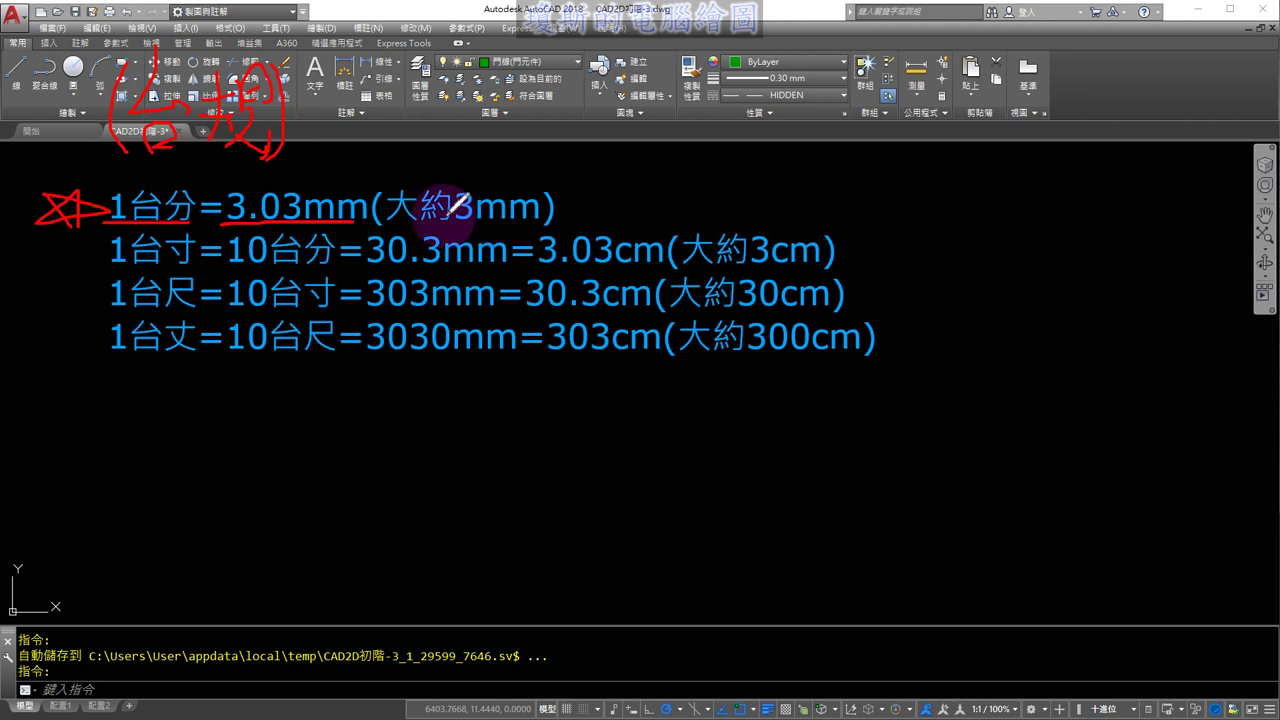
Step: Checkmark 3.03mm, underline 1台寸=10台分, 3.03cm, 1台尺 and 30.3cm, and bracket both lines
{"action": "left_click_drag", "start_coordinate": [312, 178], "coordinate": [360, 128]}
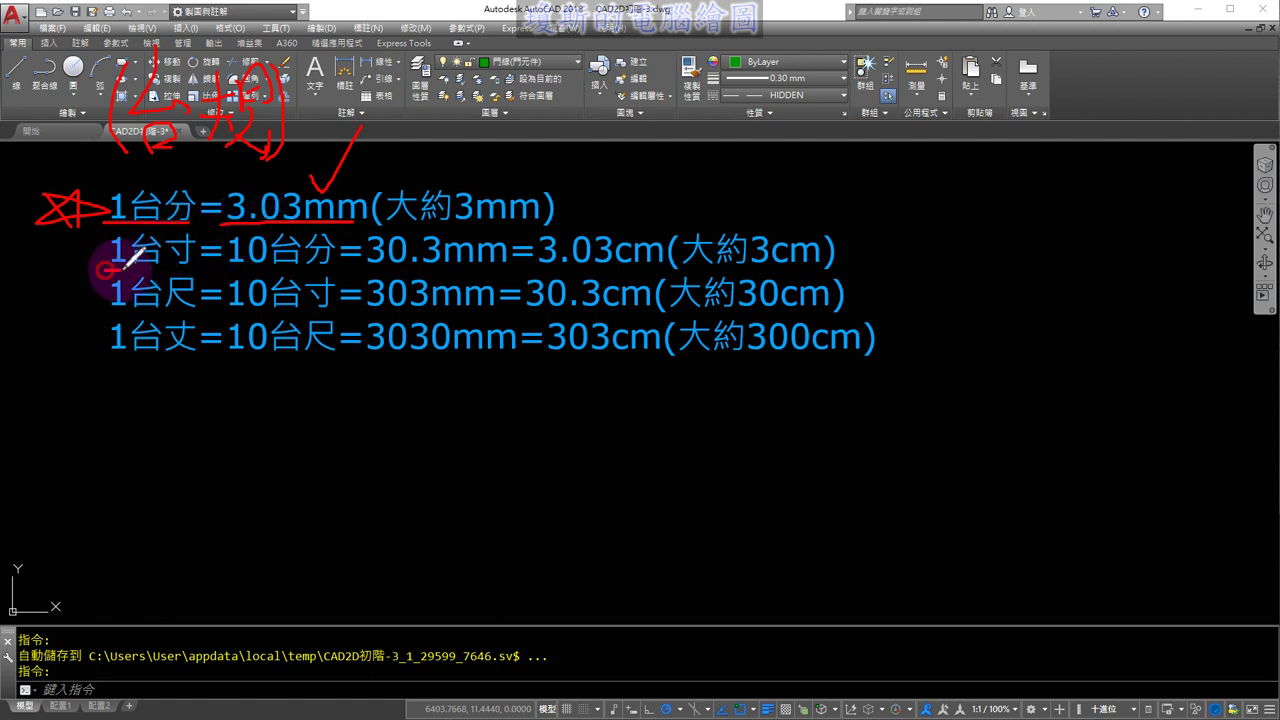
{"action": "left_click_drag", "start_coordinate": [108, 267], "coordinate": [310, 261]}
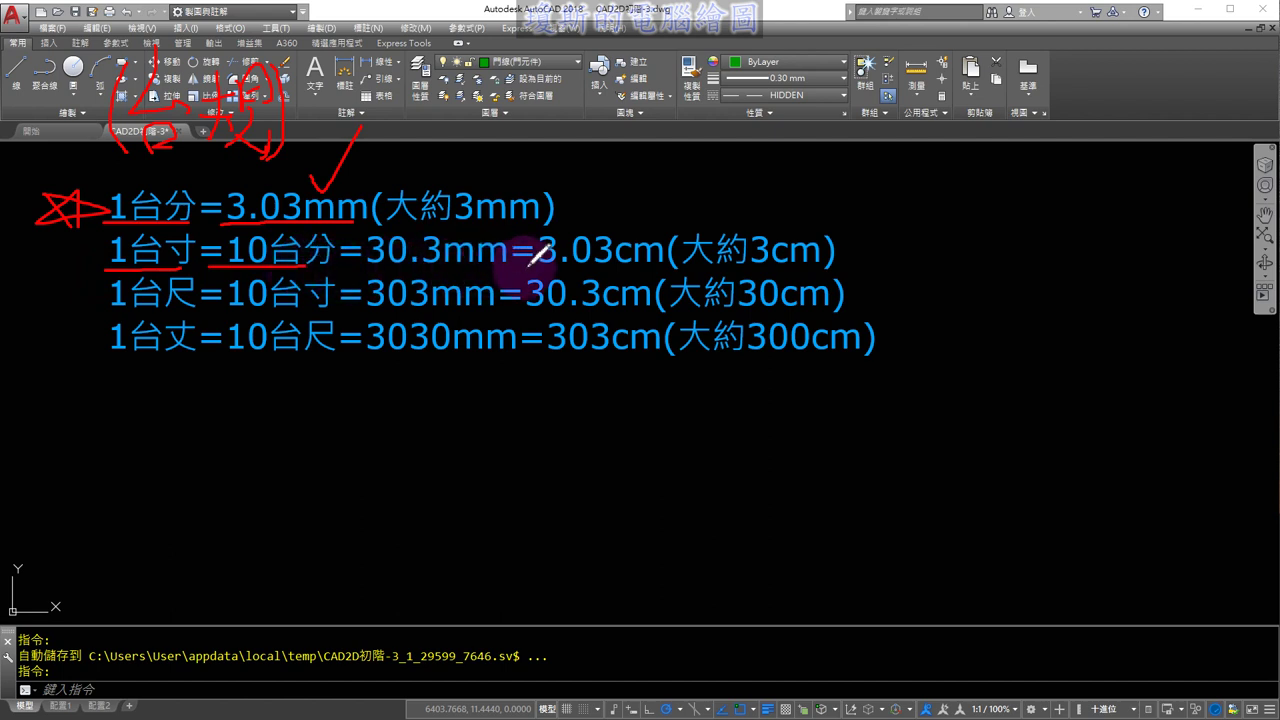
{"action": "left_click_drag", "start_coordinate": [518, 265], "coordinate": [660, 262]}
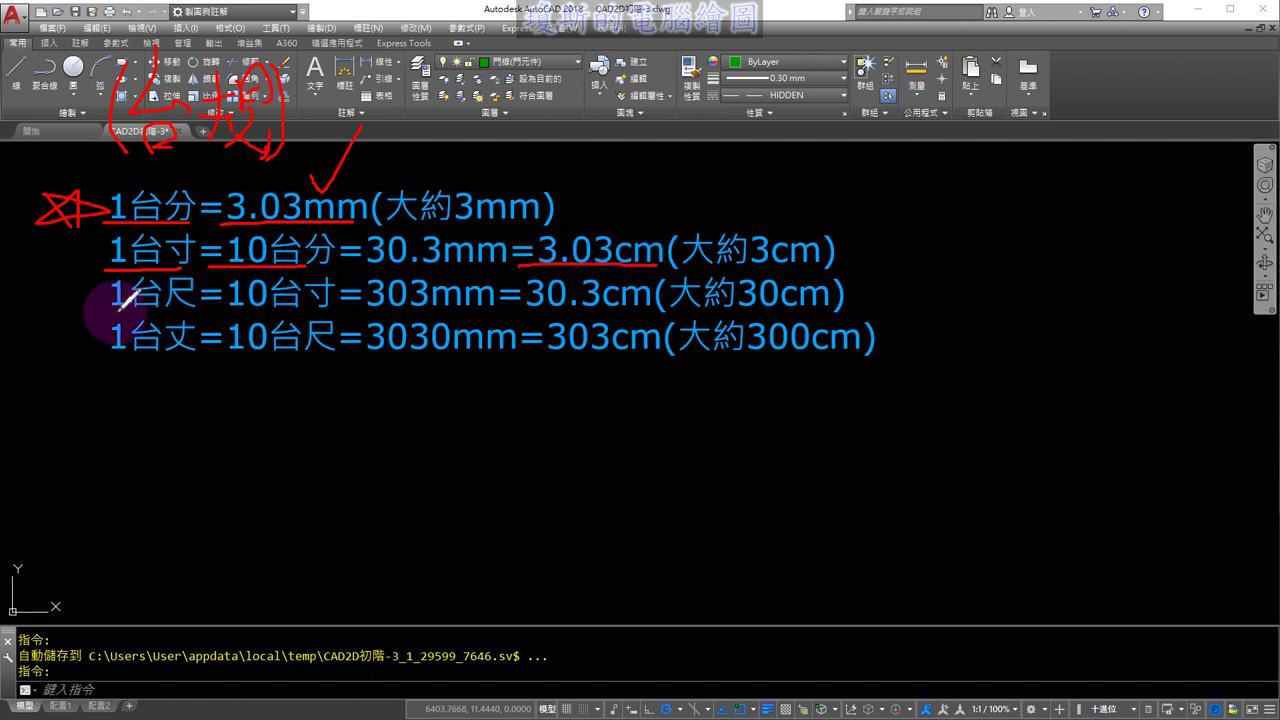
{"action": "left_click_drag", "start_coordinate": [110, 310], "coordinate": [330, 310]}
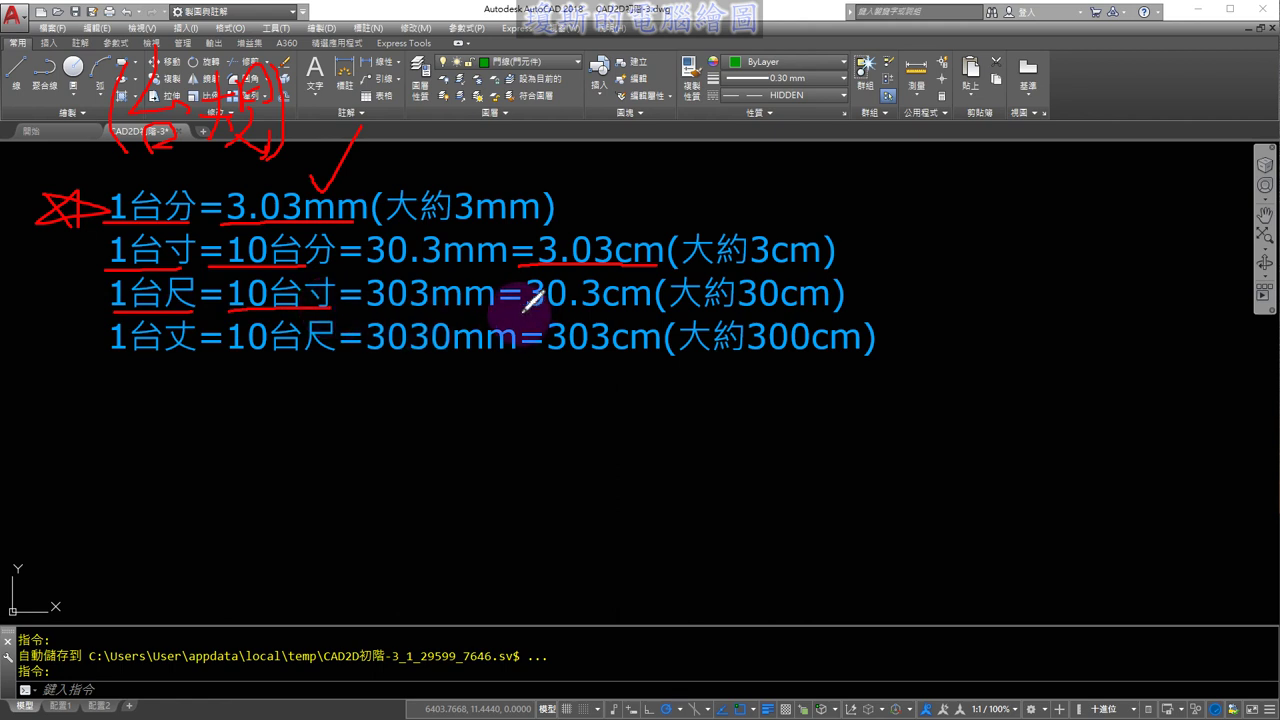
{"action": "left_click_drag", "start_coordinate": [518, 310], "coordinate": [650, 310]}
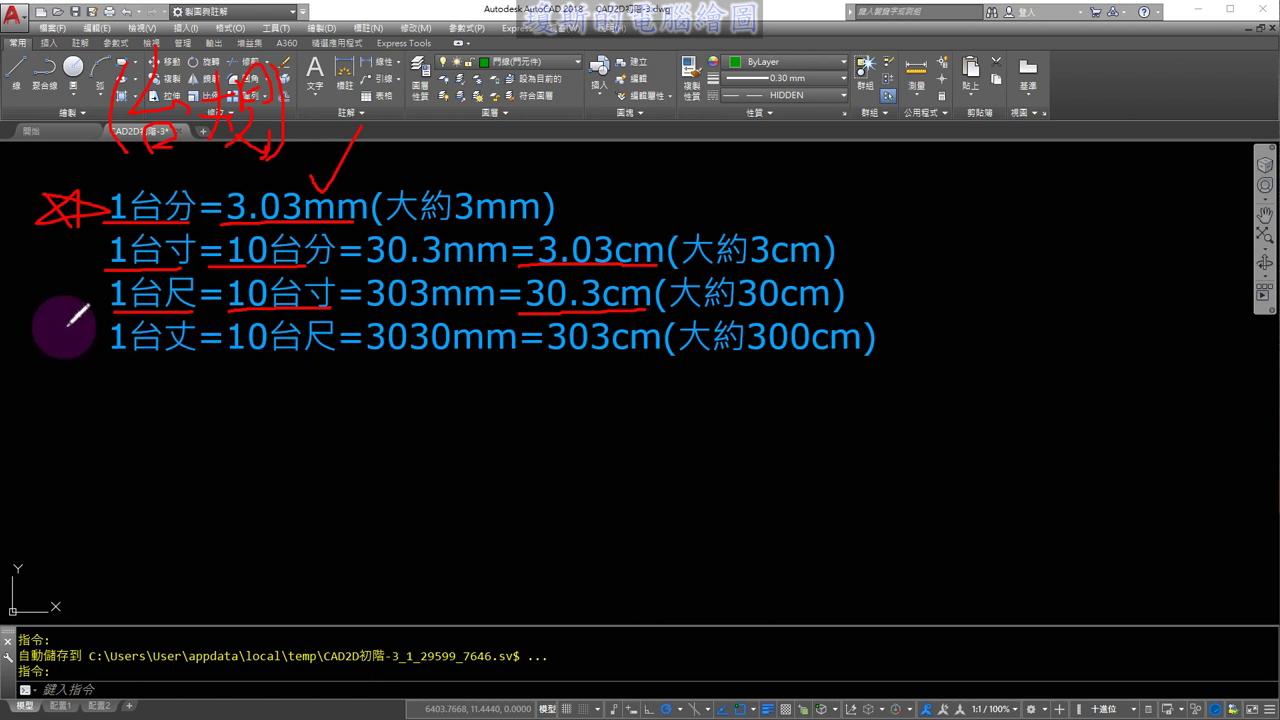
{"action": "left_click_drag", "start_coordinate": [96, 232], "coordinate": [92, 320]}
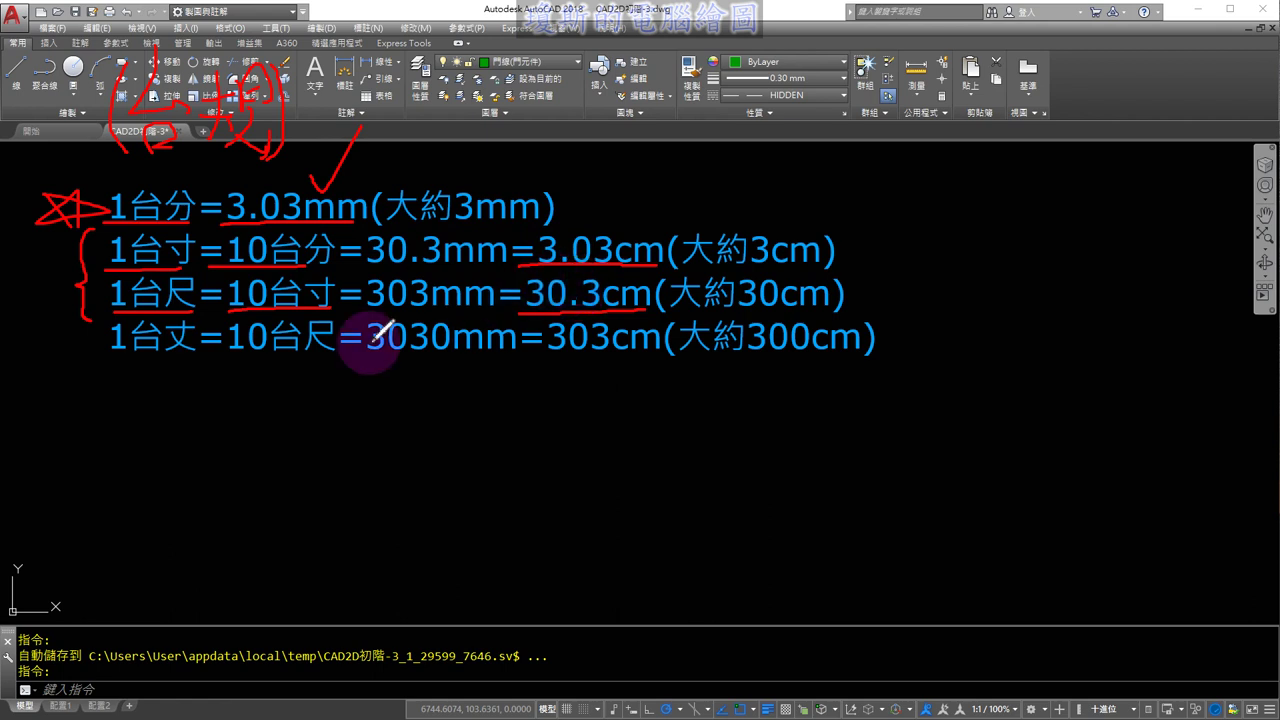
Step: Handwrite 單人床 below the unit list
{"action": "left_click", "coordinate": [95, 392]}
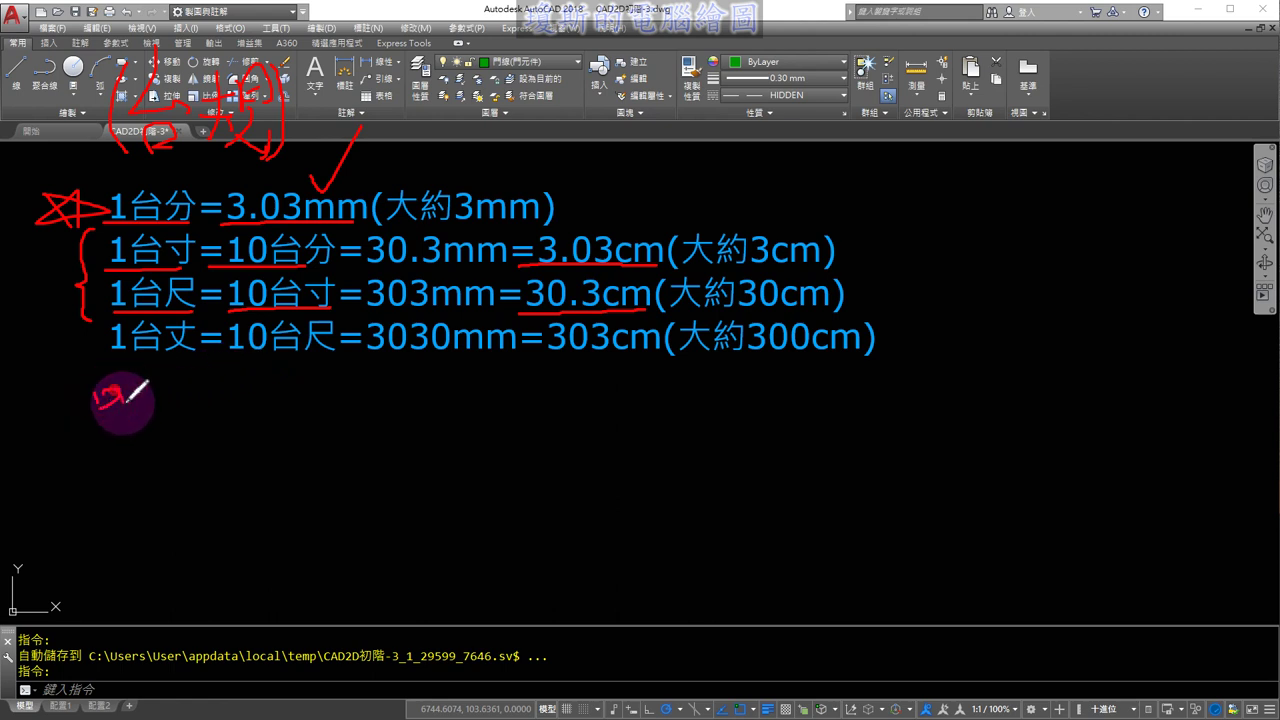
{"action": "mouse_move", "coordinate": [98, 398]}
{"action": "left_mouse_down"}
{"action": "mouse_move", "coordinate": [150, 412]}
{"action": "mouse_move", "coordinate": [109, 449]}
{"action": "mouse_move", "coordinate": [129, 420]}
{"action": "mouse_move", "coordinate": [120, 482]}
{"action": "left_mouse_up"}
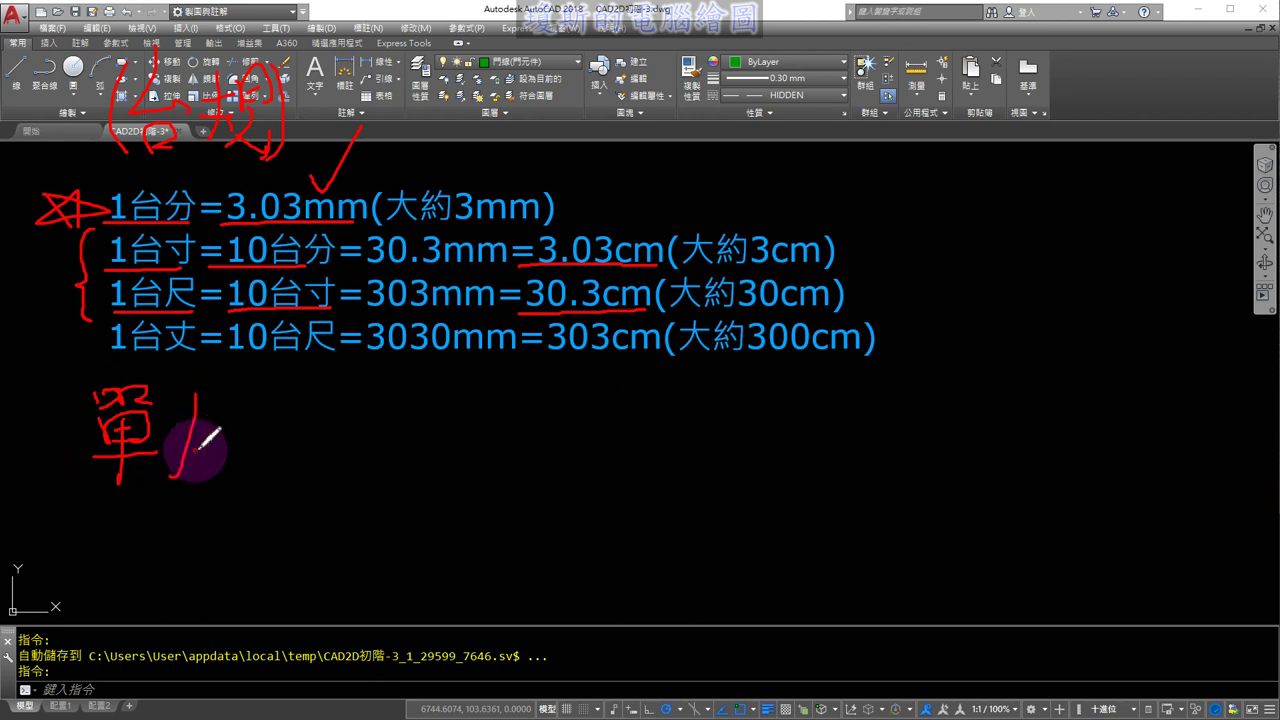
{"action": "left_click_drag", "start_coordinate": [192, 402], "coordinate": [170, 475]}
{"action": "mouse_move", "coordinate": [186, 432]}
{"action": "left_mouse_down"}
{"action": "mouse_move", "coordinate": [212, 480]}
{"action": "mouse_move", "coordinate": [240, 440]}
{"action": "mouse_move", "coordinate": [290, 418]}
{"action": "mouse_move", "coordinate": [236, 478]}
{"action": "left_mouse_up"}
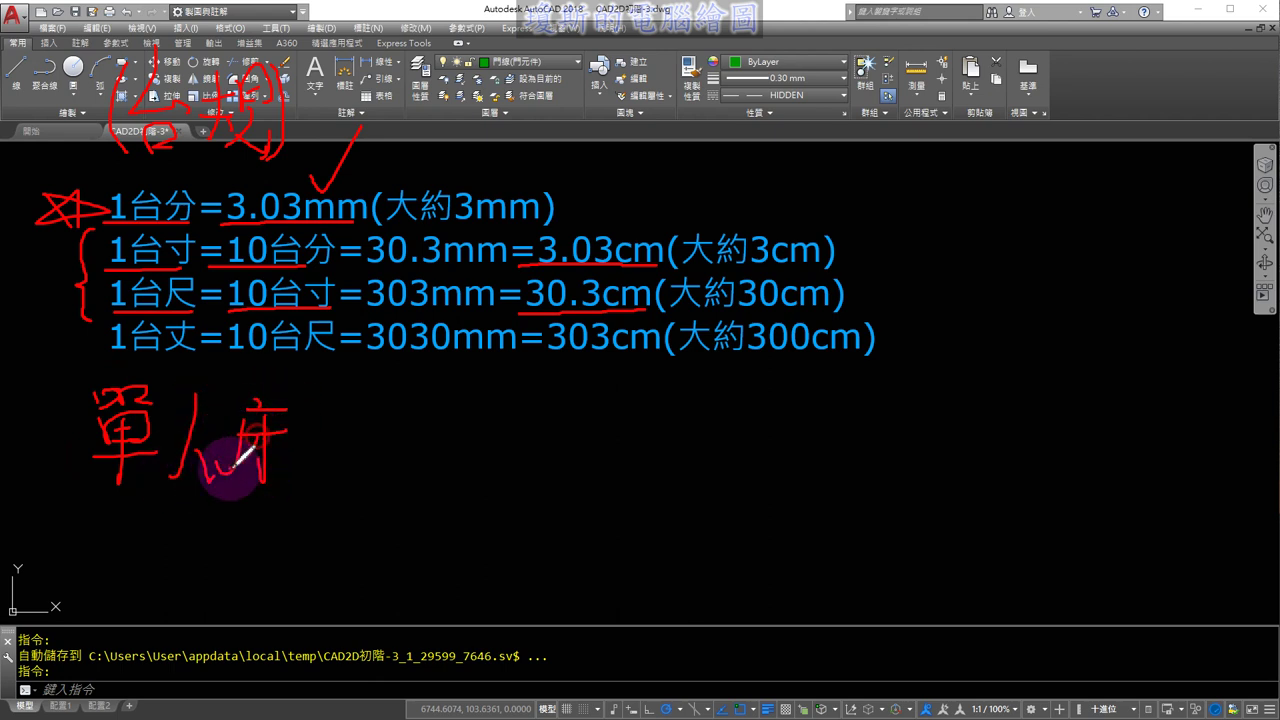
{"action": "left_click_drag", "start_coordinate": [248, 432], "coordinate": [292, 428]}
{"action": "mouse_move", "coordinate": [266, 412]}
{"action": "left_mouse_down"}
{"action": "mouse_move", "coordinate": [262, 480]}
{"action": "mouse_move", "coordinate": [240, 470]}
{"action": "left_mouse_up"}
Step: Write (台規) beneath 單人床 and draw an arrow to its right
{"action": "left_click_drag", "start_coordinate": [272, 445], "coordinate": [295, 465]}
{"action": "left_click_drag", "start_coordinate": [184, 488], "coordinate": [172, 572]}
{"action": "mouse_move", "coordinate": [172, 548]}
{"action": "left_mouse_down"}
{"action": "mouse_move", "coordinate": [210, 570]}
{"action": "mouse_move", "coordinate": [255, 525]}
{"action": "left_mouse_up"}
{"action": "left_click_drag", "start_coordinate": [235, 512], "coordinate": [215, 575]}
{"action": "left_click_drag", "start_coordinate": [240, 550], "coordinate": [264, 570]}
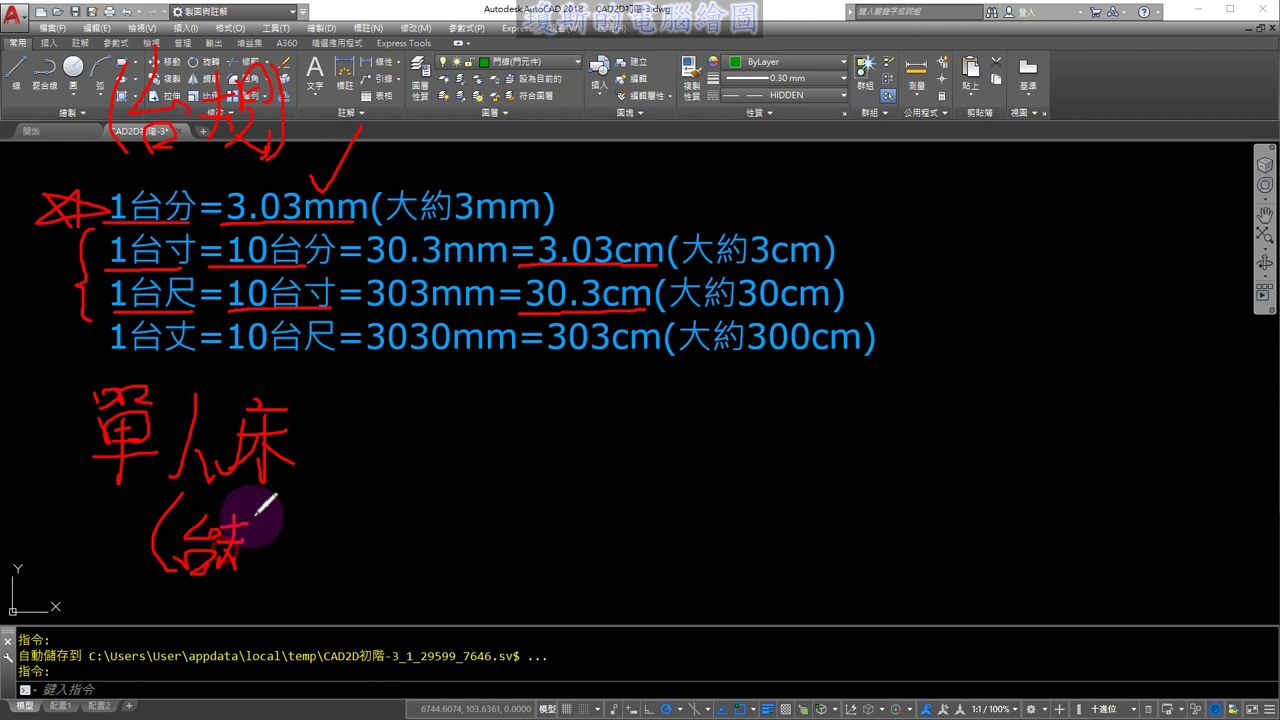
{"action": "mouse_move", "coordinate": [256, 508]}
{"action": "left_mouse_down"}
{"action": "mouse_move", "coordinate": [256, 560]}
{"action": "mouse_move", "coordinate": [284, 545]}
{"action": "mouse_move", "coordinate": [250, 580]}
{"action": "left_mouse_up"}
{"action": "left_click_drag", "start_coordinate": [274, 552], "coordinate": [300, 578]}
{"action": "left_click_drag", "start_coordinate": [322, 500], "coordinate": [325, 588]}
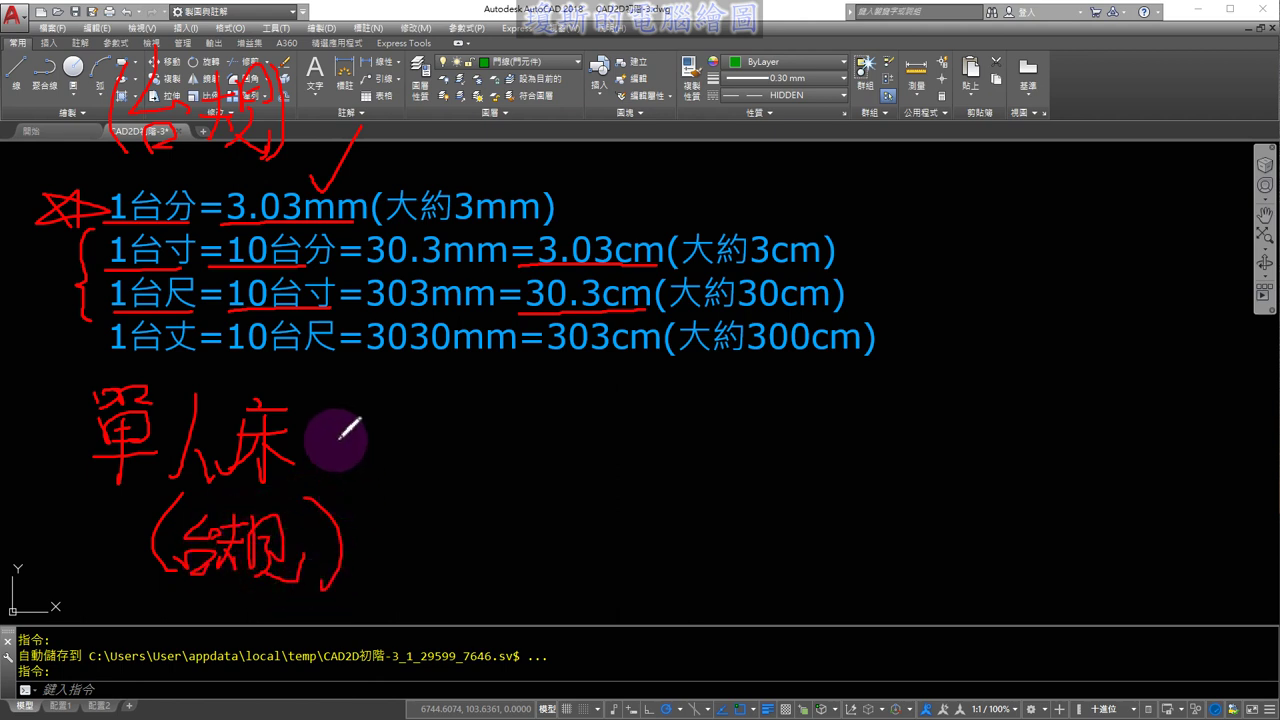
{"action": "mouse_move", "coordinate": [306, 437]}
{"action": "left_mouse_down"}
{"action": "mouse_move", "coordinate": [330, 436]}
{"action": "mouse_move", "coordinate": [329, 461]}
{"action": "left_mouse_up"}
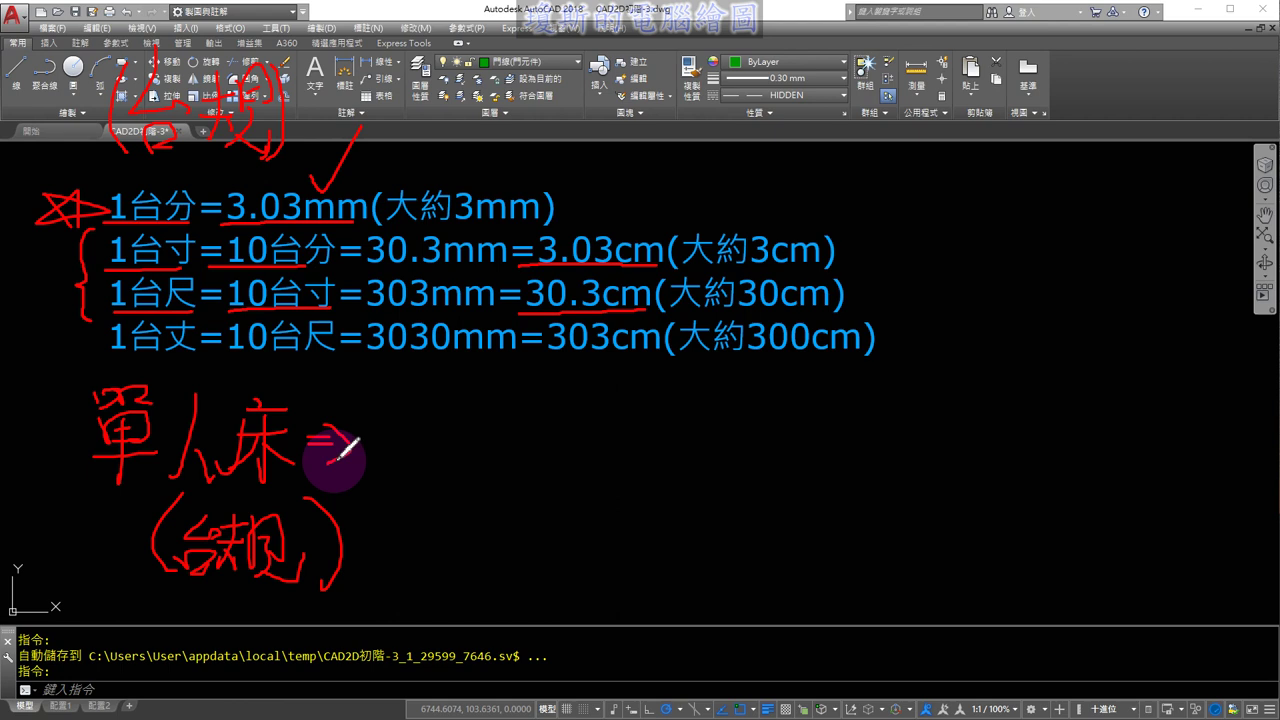
Step: Write 3.5台尺 × 6.2台尺 after the arrow
{"action": "left_click_drag", "start_coordinate": [384, 412], "coordinate": [382, 452]}
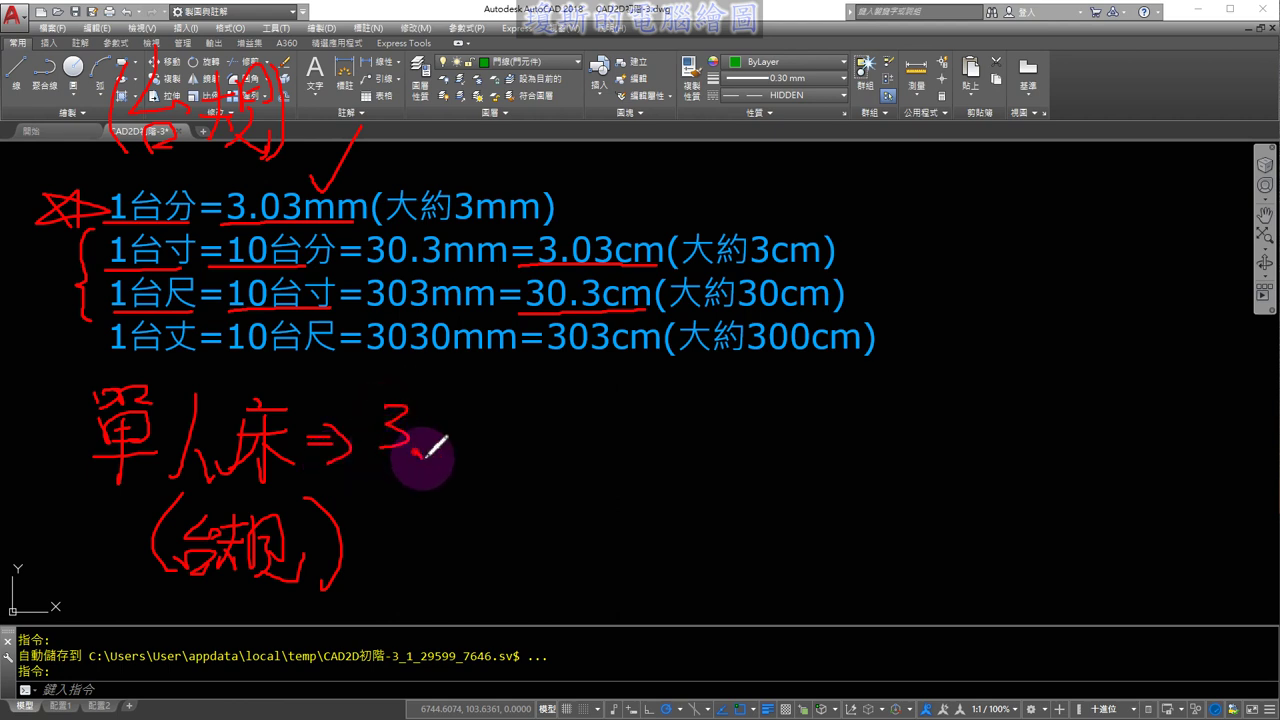
{"action": "left_click", "coordinate": [410, 452]}
{"action": "mouse_move", "coordinate": [426, 412]}
{"action": "left_mouse_down"}
{"action": "mouse_move", "coordinate": [418, 456]}
{"action": "mouse_move", "coordinate": [452, 408]}
{"action": "mouse_move", "coordinate": [490, 430]}
{"action": "mouse_move", "coordinate": [492, 456]}
{"action": "left_mouse_up"}
{"action": "mouse_move", "coordinate": [514, 402]}
{"action": "left_mouse_down"}
{"action": "mouse_move", "coordinate": [530, 418]}
{"action": "mouse_move", "coordinate": [498, 460]}
{"action": "mouse_move", "coordinate": [622, 450]}
{"action": "mouse_move", "coordinate": [694, 462]}
{"action": "left_mouse_up"}
{"action": "mouse_move", "coordinate": [716, 416]}
{"action": "left_mouse_down"}
{"action": "mouse_move", "coordinate": [724, 436]}
{"action": "mouse_move", "coordinate": [708, 462]}
{"action": "mouse_move", "coordinate": [768, 468]}
{"action": "left_mouse_up"}
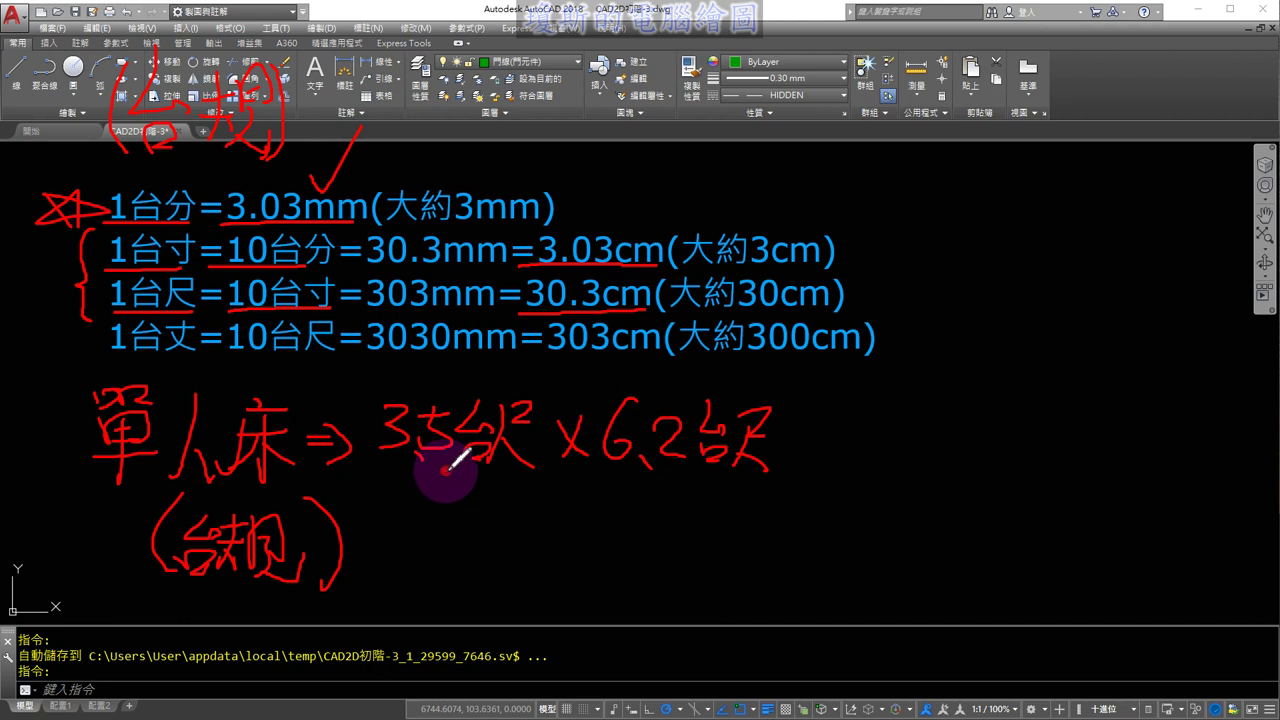
Step: Underline 3.5 and 6.2, then add down arrows to 106 cm and 188 cm
{"action": "left_click_drag", "start_coordinate": [444, 467], "coordinate": [380, 468]}
{"action": "left_click_drag", "start_coordinate": [604, 478], "coordinate": [684, 474]}
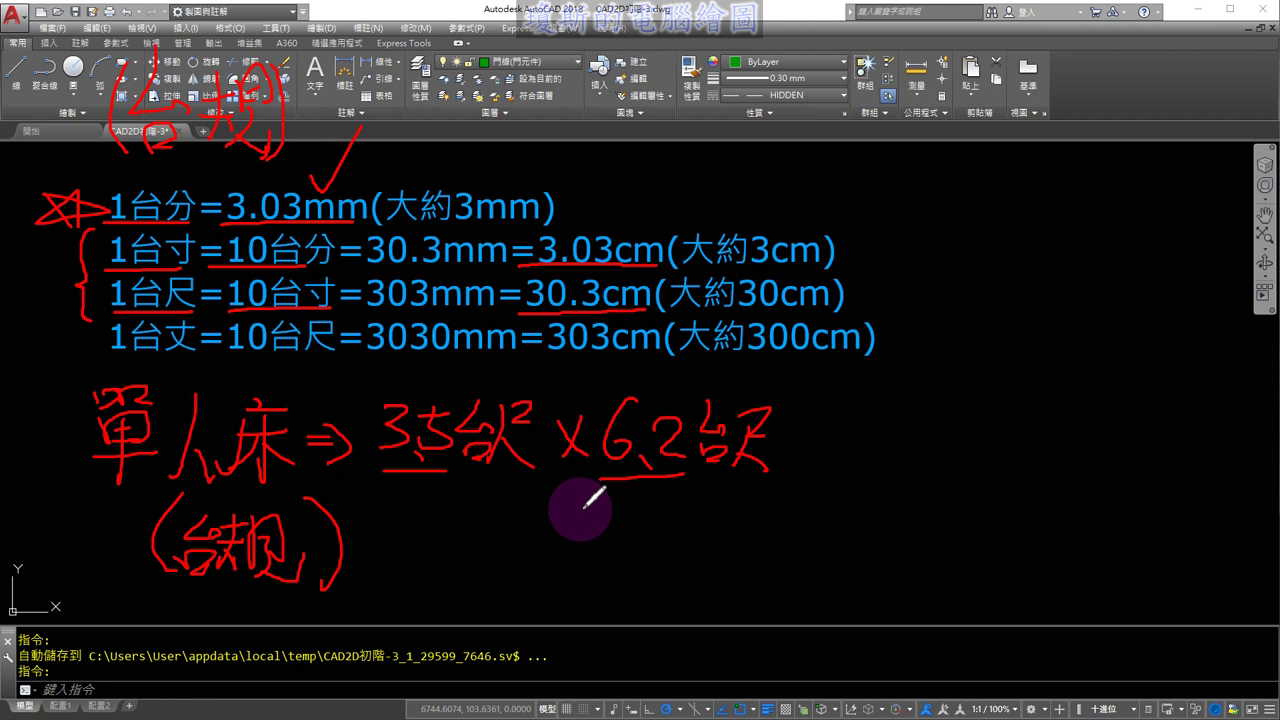
{"action": "mouse_move", "coordinate": [422, 478]}
{"action": "left_mouse_down"}
{"action": "mouse_move", "coordinate": [418, 519]}
{"action": "mouse_move", "coordinate": [430, 502]}
{"action": "left_mouse_up"}
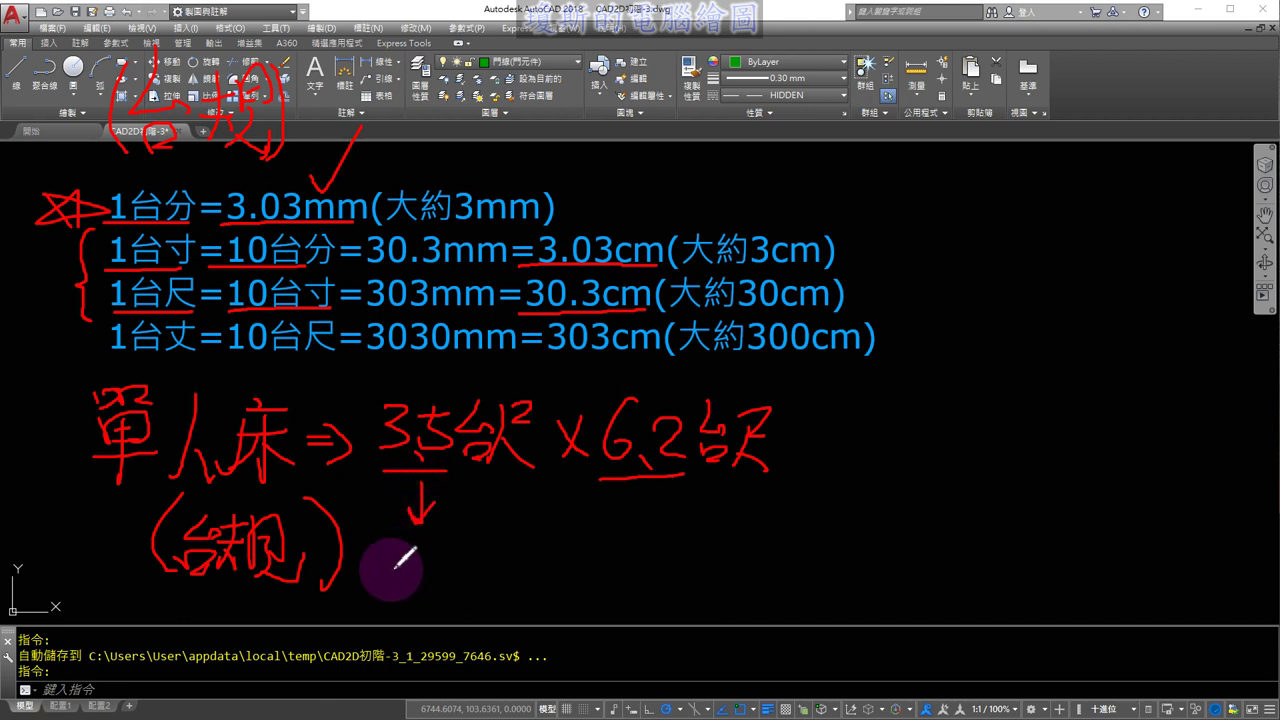
{"action": "mouse_move", "coordinate": [386, 550]}
{"action": "left_mouse_down"}
{"action": "mouse_move", "coordinate": [375, 588]}
{"action": "mouse_move", "coordinate": [418, 558]}
{"action": "mouse_move", "coordinate": [440, 588]}
{"action": "mouse_move", "coordinate": [522, 580]}
{"action": "left_mouse_up"}
{"action": "mouse_move", "coordinate": [630, 493]}
{"action": "left_mouse_down"}
{"action": "mouse_move", "coordinate": [632, 530]}
{"action": "mouse_move", "coordinate": [648, 505]}
{"action": "left_mouse_up"}
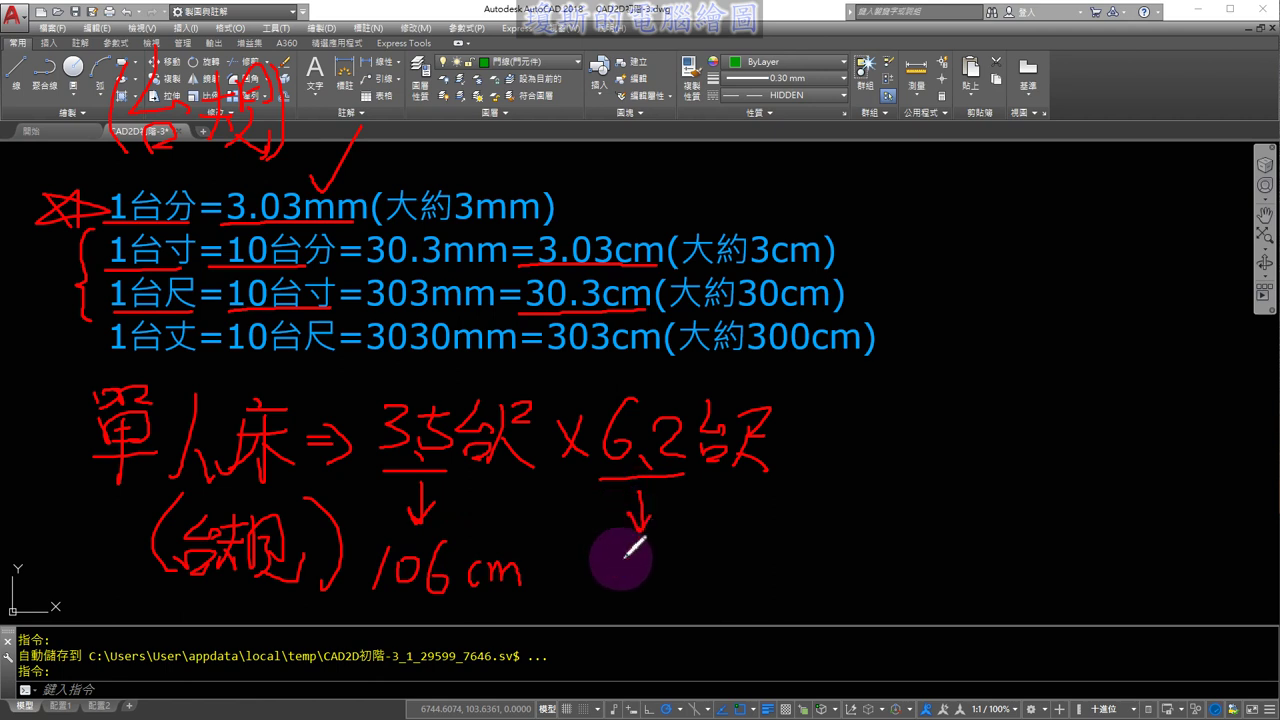
{"action": "mouse_move", "coordinate": [600, 548]}
{"action": "left_mouse_down"}
{"action": "mouse_move", "coordinate": [598, 600]}
{"action": "mouse_move", "coordinate": [626, 590]}
{"action": "mouse_move", "coordinate": [630, 552]}
{"action": "mouse_move", "coordinate": [663, 549]}
{"action": "mouse_move", "coordinate": [678, 596]}
{"action": "mouse_move", "coordinate": [708, 585]}
{"action": "mouse_move", "coordinate": [723, 595]}
{"action": "left_mouse_up"}
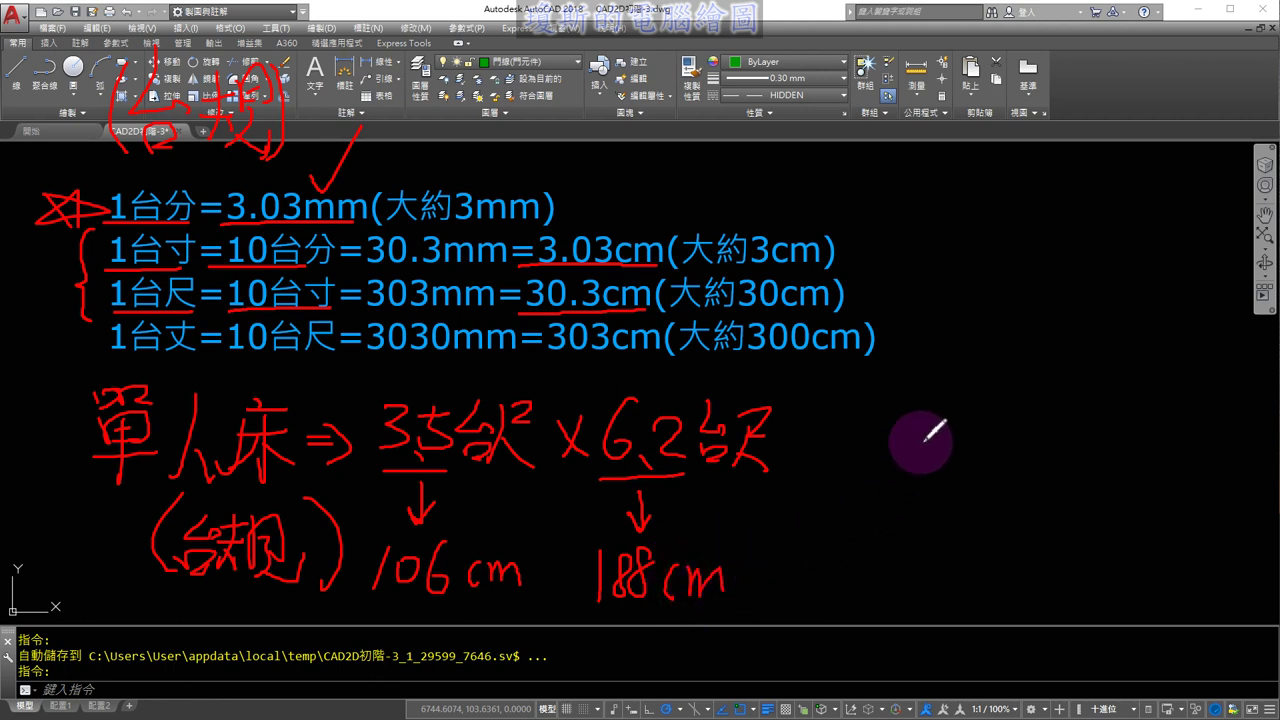
Step: Sketch the bed rectangle and extension lines above its top corners
{"action": "left_click_drag", "start_coordinate": [971, 337], "coordinate": [967, 575]}
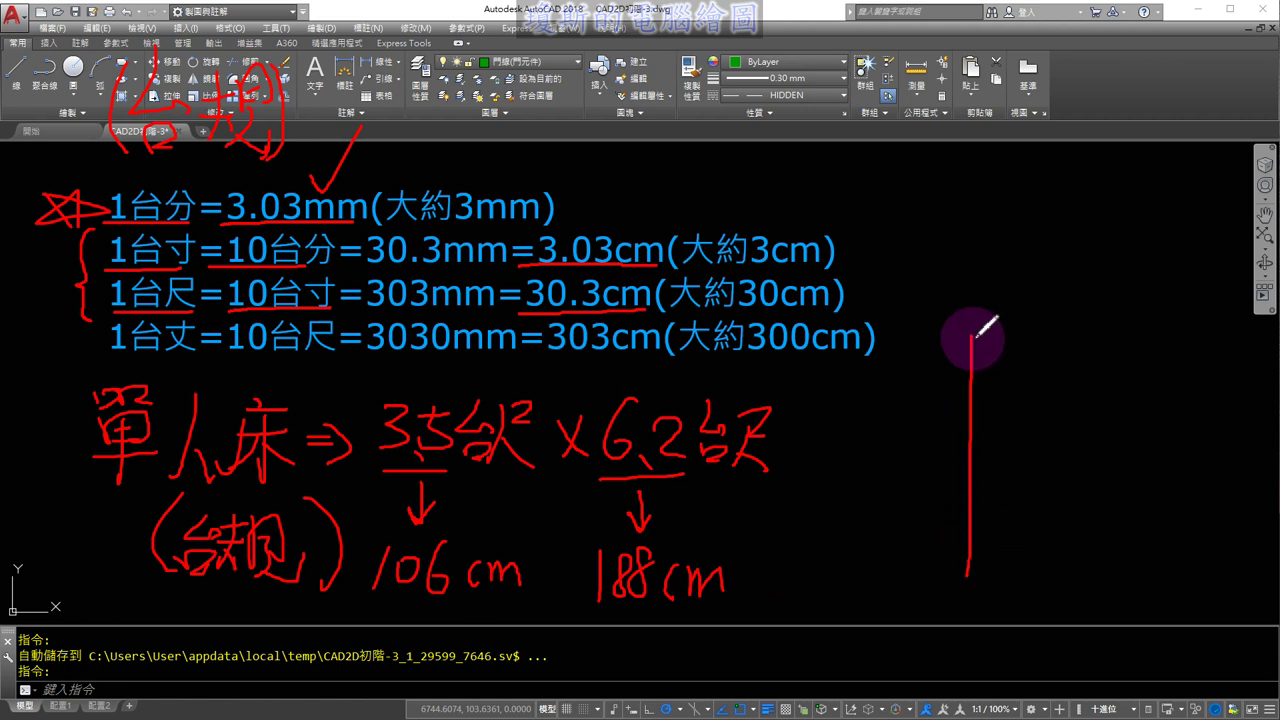
{"action": "mouse_move", "coordinate": [971, 337]}
{"action": "left_mouse_down"}
{"action": "mouse_move", "coordinate": [1068, 337]}
{"action": "mouse_move", "coordinate": [1100, 360]}
{"action": "mouse_move", "coordinate": [1102, 575]}
{"action": "left_mouse_up"}
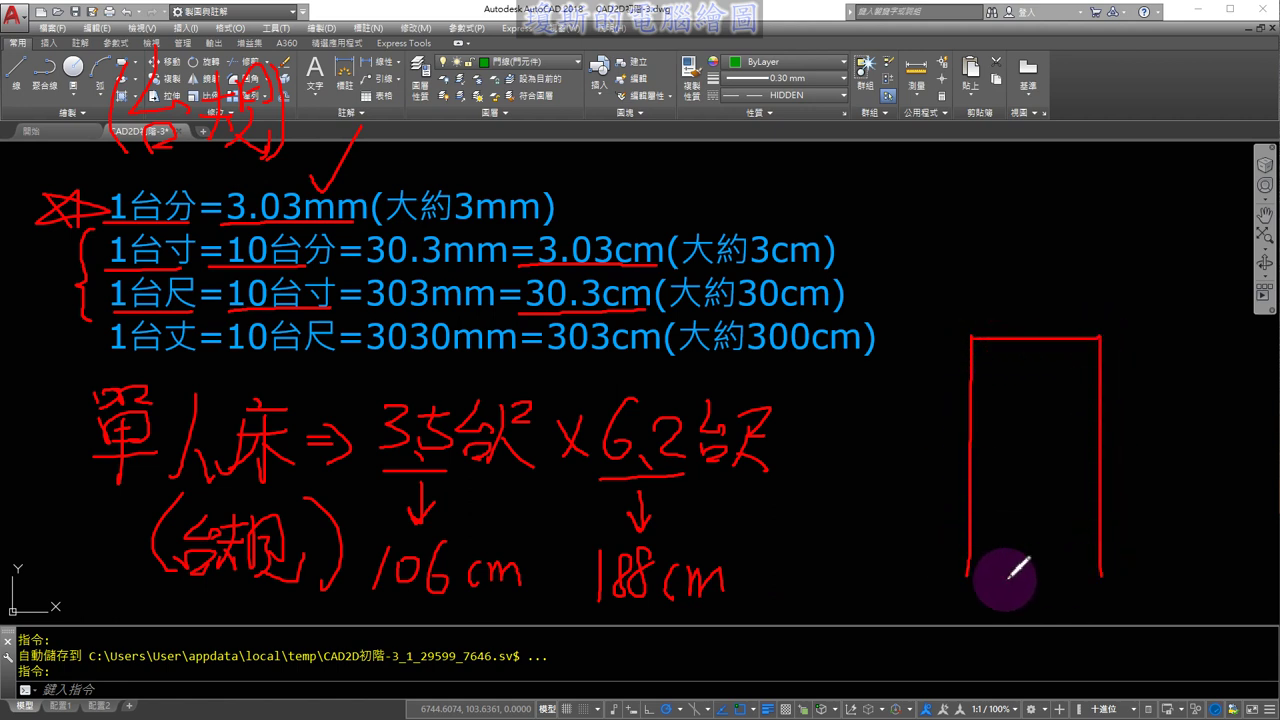
{"action": "left_click_drag", "start_coordinate": [965, 573], "coordinate": [1100, 573]}
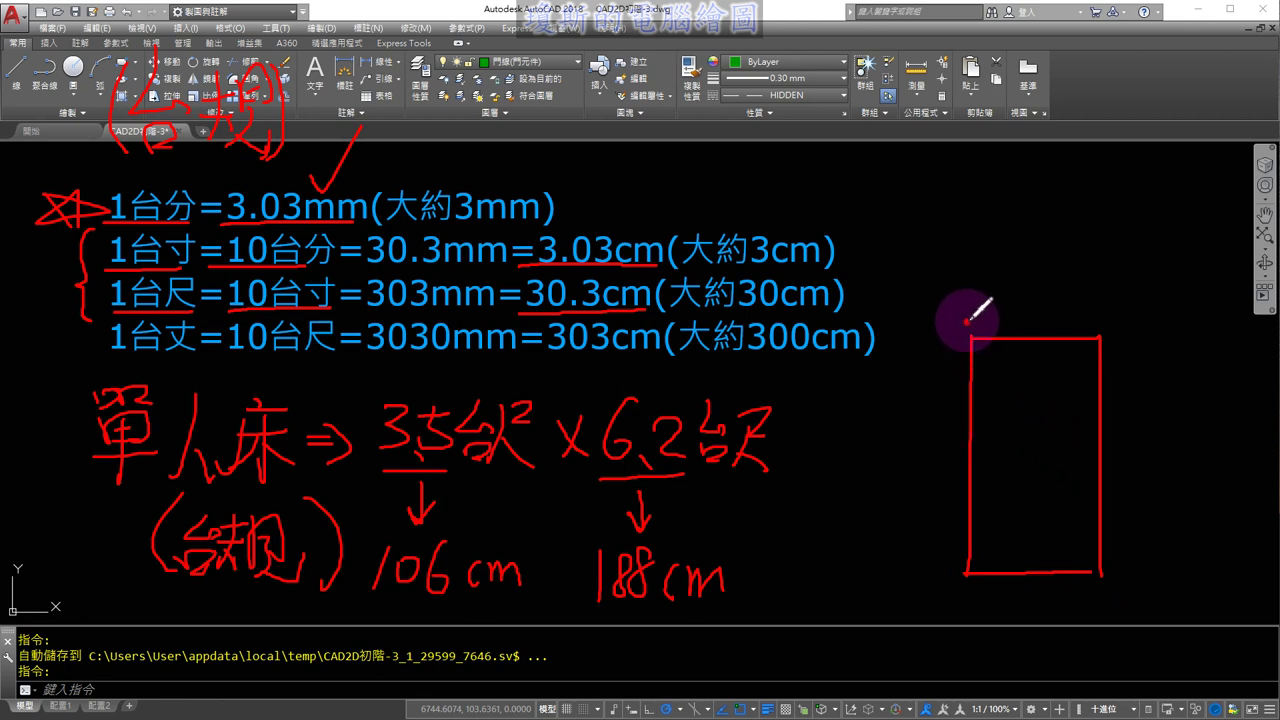
{"action": "left_click_drag", "start_coordinate": [967, 322], "coordinate": [967, 260]}
{"action": "left_click_drag", "start_coordinate": [1094, 314], "coordinate": [1100, 265]}
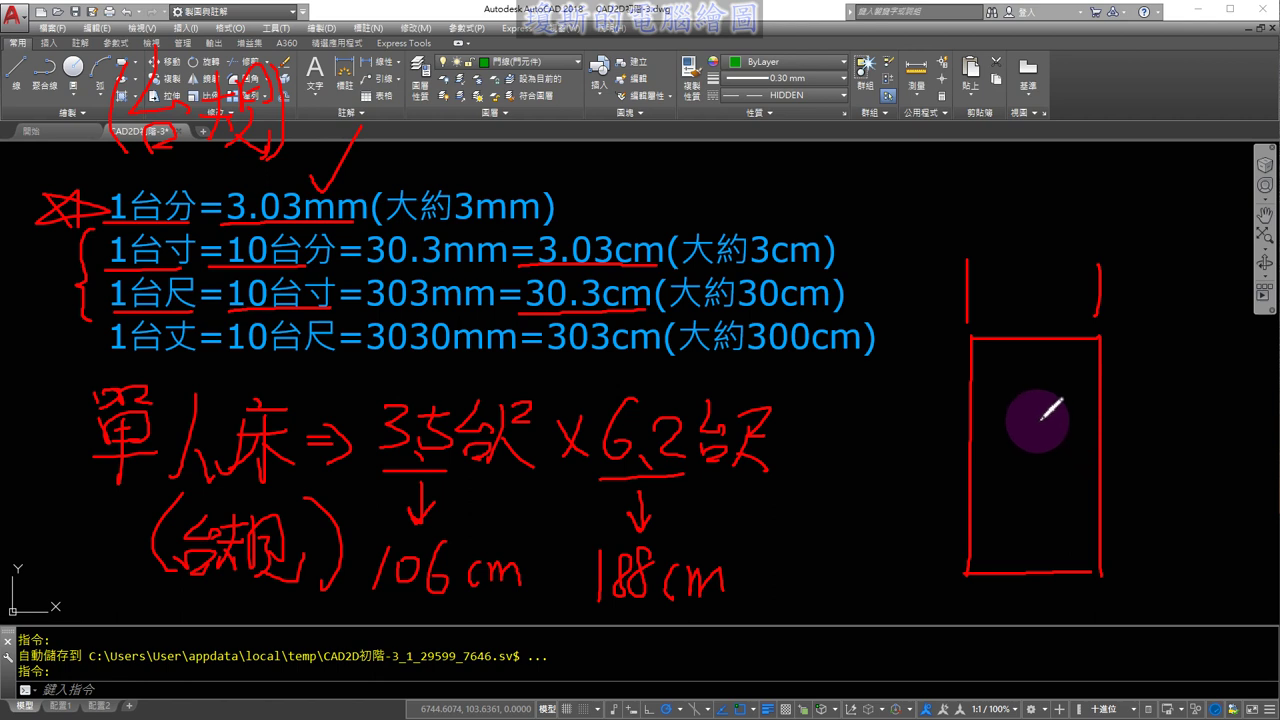
Step: Draw the width dimension line labelled 3.5台尺 with 106 cm above
{"action": "left_click_drag", "start_coordinate": [930, 296], "coordinate": [1130, 294]}
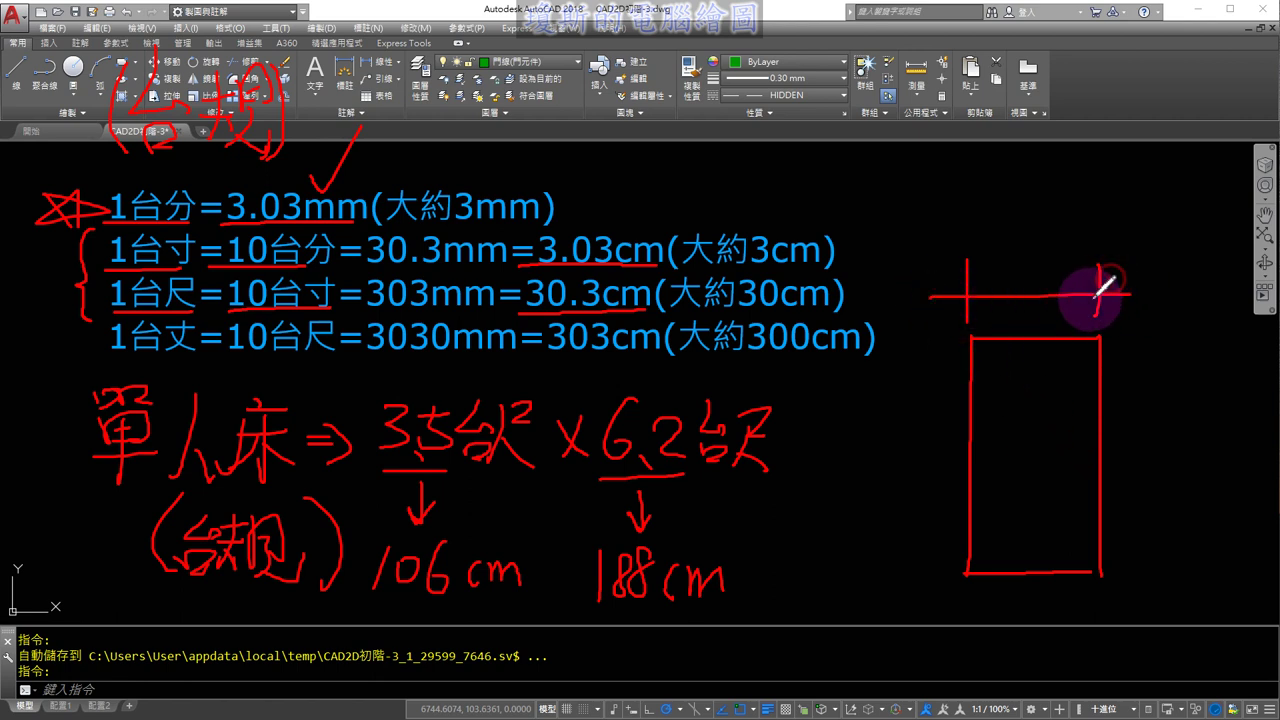
{"action": "left_click_drag", "start_coordinate": [980, 284], "coordinate": [957, 320]}
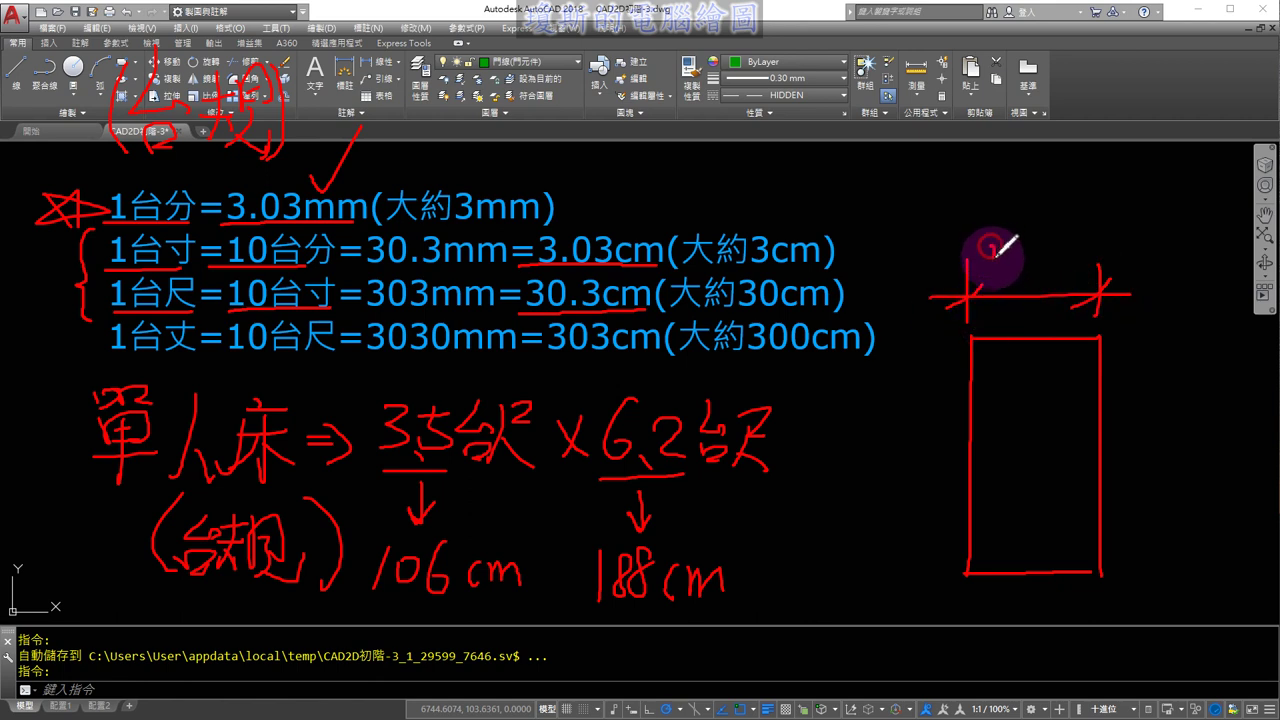
{"action": "mouse_move", "coordinate": [986, 248]}
{"action": "left_mouse_down"}
{"action": "mouse_move", "coordinate": [985, 279]}
{"action": "mouse_move", "coordinate": [1012, 280]}
{"action": "left_mouse_up"}
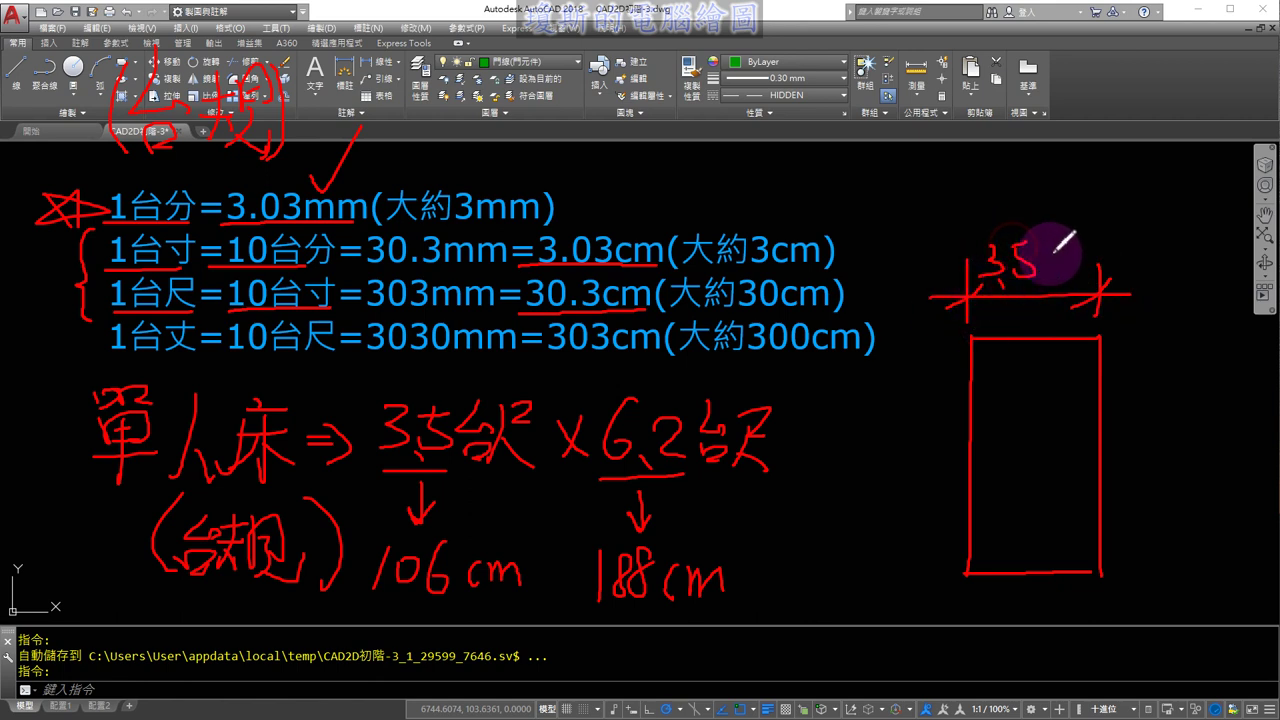
{"action": "left_click_drag", "start_coordinate": [1050, 240], "coordinate": [1072, 282]}
{"action": "left_click_drag", "start_coordinate": [1084, 262], "coordinate": [1100, 268]}
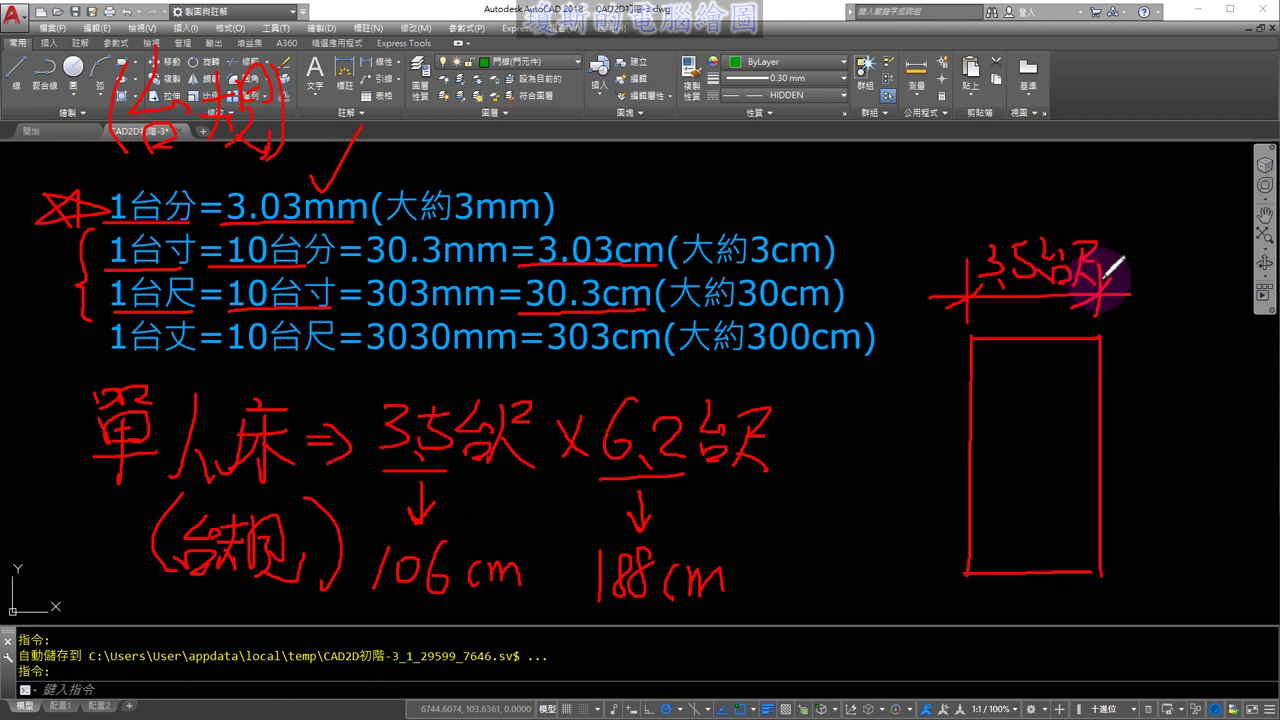
{"action": "mouse_move", "coordinate": [985, 190]}
{"action": "left_mouse_down"}
{"action": "mouse_move", "coordinate": [983, 214]}
{"action": "mouse_move", "coordinate": [1012, 184]}
{"action": "mouse_move", "coordinate": [1106, 214]}
{"action": "left_mouse_up"}
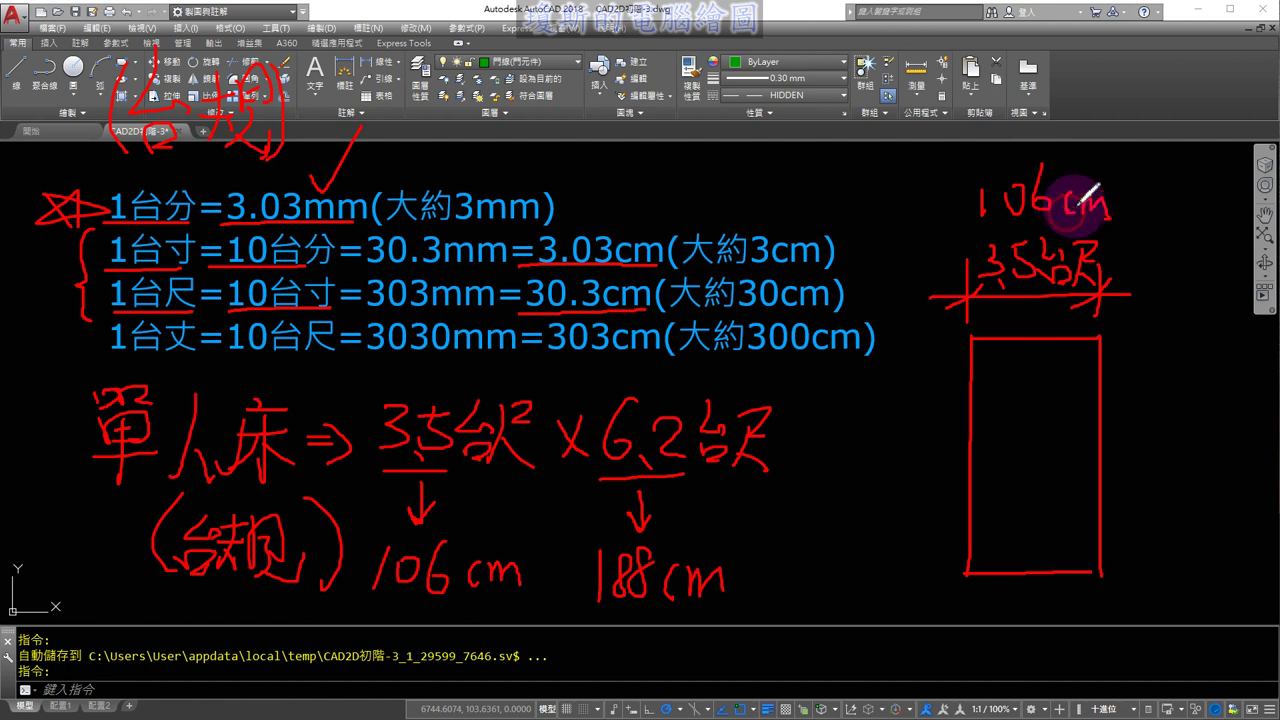
{"action": "left_click", "coordinate": [991, 197]}
Step: Draw the vertical length dimension labelled 6.2台尺 and 188 cm
{"action": "left_click_drag", "start_coordinate": [1108, 333], "coordinate": [1185, 333]}
{"action": "left_click_drag", "start_coordinate": [1148, 306], "coordinate": [1160, 370]}
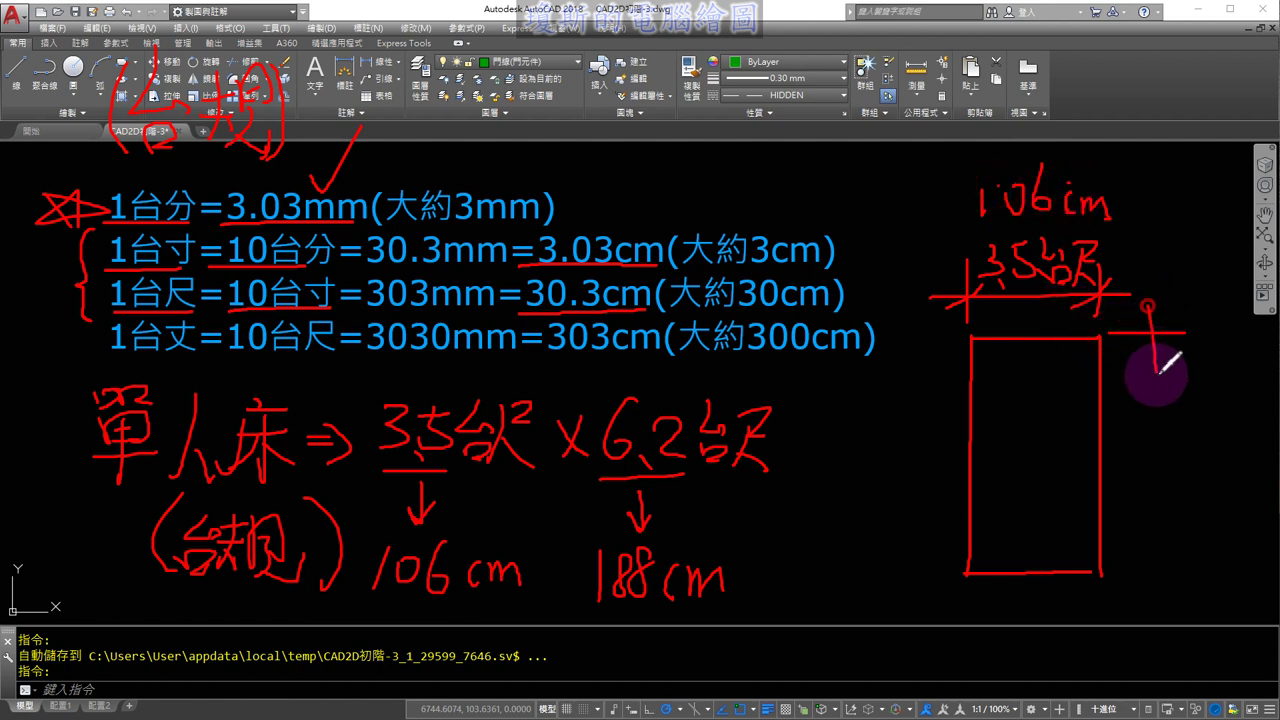
{"action": "left_click_drag", "start_coordinate": [1178, 318], "coordinate": [1136, 356]}
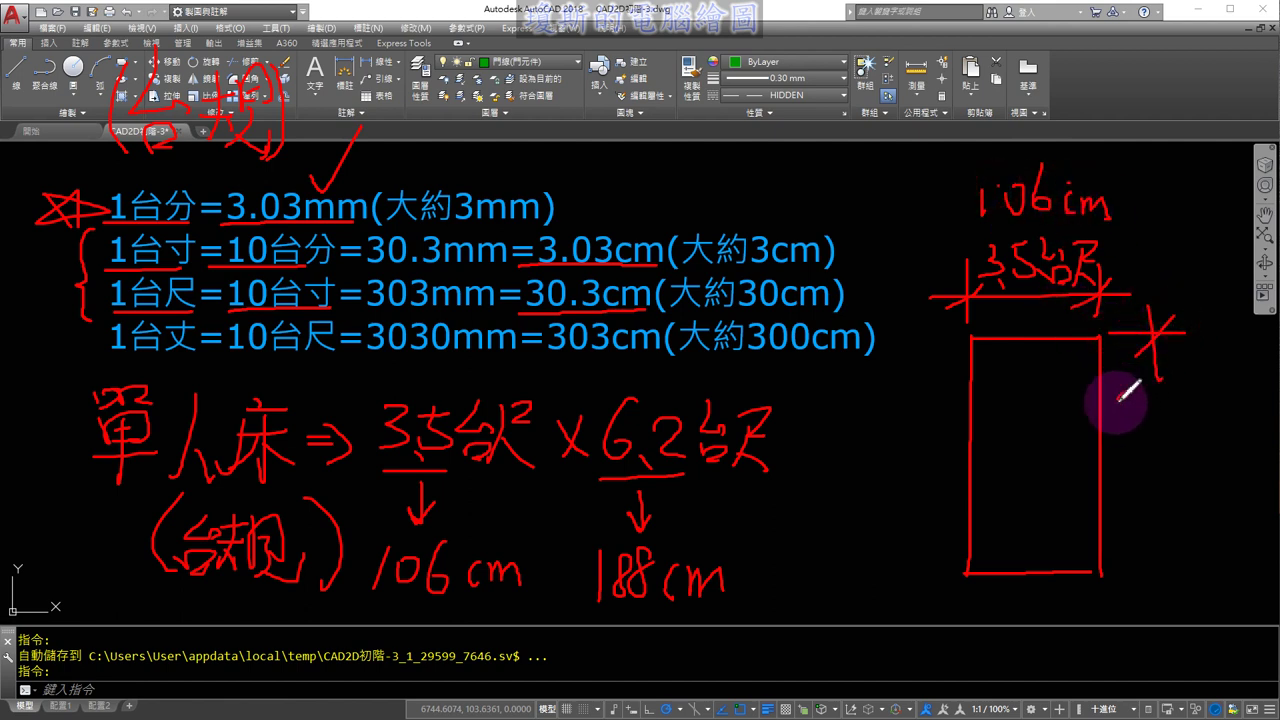
{"action": "mouse_move", "coordinate": [1122, 405]}
{"action": "left_mouse_down"}
{"action": "mouse_move", "coordinate": [1112, 432]}
{"action": "mouse_move", "coordinate": [1172, 436]}
{"action": "left_mouse_up"}
{"action": "left_click", "coordinate": [1134, 443]}
{"action": "mouse_move", "coordinate": [1186, 392]}
{"action": "left_mouse_down"}
{"action": "mouse_move", "coordinate": [1172, 414]}
{"action": "mouse_move", "coordinate": [1200, 410]}
{"action": "mouse_move", "coordinate": [1180, 440]}
{"action": "left_mouse_up"}
{"action": "mouse_move", "coordinate": [1180, 424]}
{"action": "left_mouse_down"}
{"action": "mouse_move", "coordinate": [1206, 438]}
{"action": "mouse_move", "coordinate": [1228, 400]}
{"action": "mouse_move", "coordinate": [1206, 436]}
{"action": "left_mouse_up"}
{"action": "left_click_drag", "start_coordinate": [1216, 418], "coordinate": [1236, 440]}
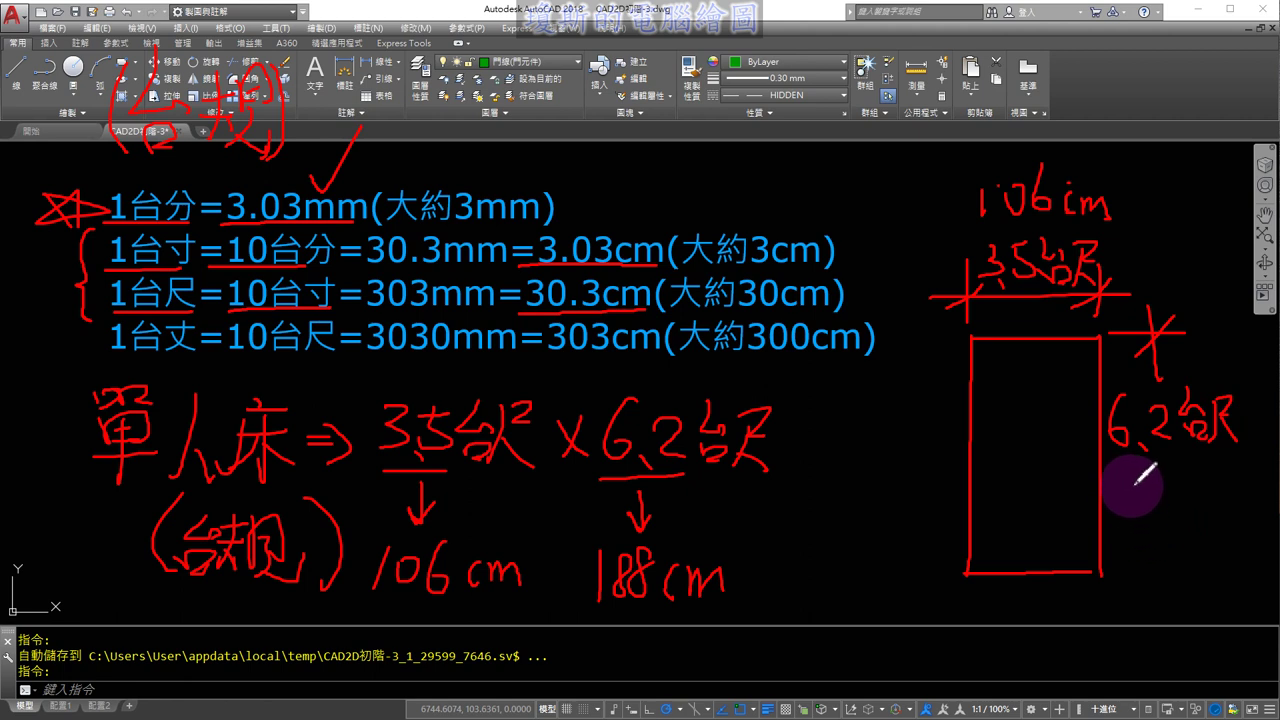
{"action": "mouse_move", "coordinate": [1134, 488]}
{"action": "left_mouse_down"}
{"action": "mouse_move", "coordinate": [1130, 530]}
{"action": "mouse_move", "coordinate": [1158, 528]}
{"action": "left_mouse_up"}
{"action": "mouse_move", "coordinate": [1204, 490]}
{"action": "left_mouse_down"}
{"action": "mouse_move", "coordinate": [1190, 520]}
{"action": "mouse_move", "coordinate": [1240, 545]}
{"action": "left_mouse_up"}
{"action": "mouse_move", "coordinate": [1122, 572]}
{"action": "left_mouse_down"}
{"action": "mouse_move", "coordinate": [1193, 570]}
{"action": "mouse_move", "coordinate": [1152, 612]}
{"action": "left_mouse_up"}
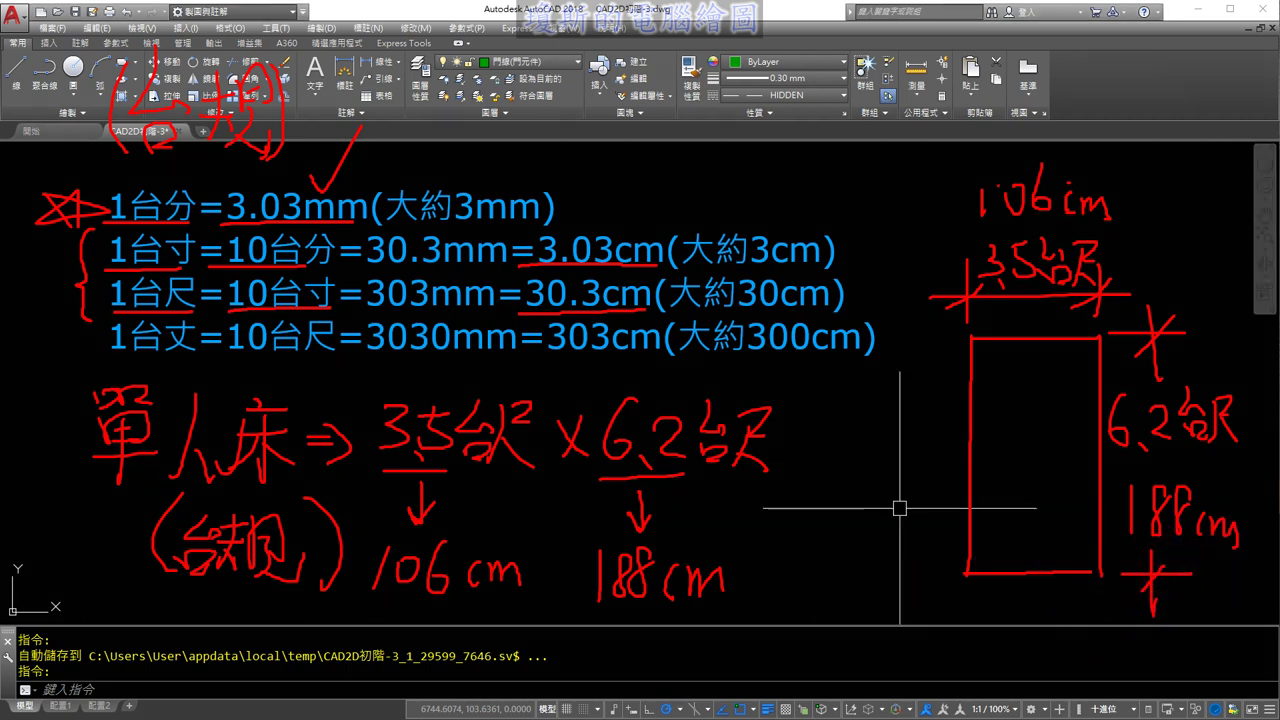
Step: Open the QuickCalc palette from the Tools menu's Palettes list
{"action": "left_click", "coordinate": [868, 485]}
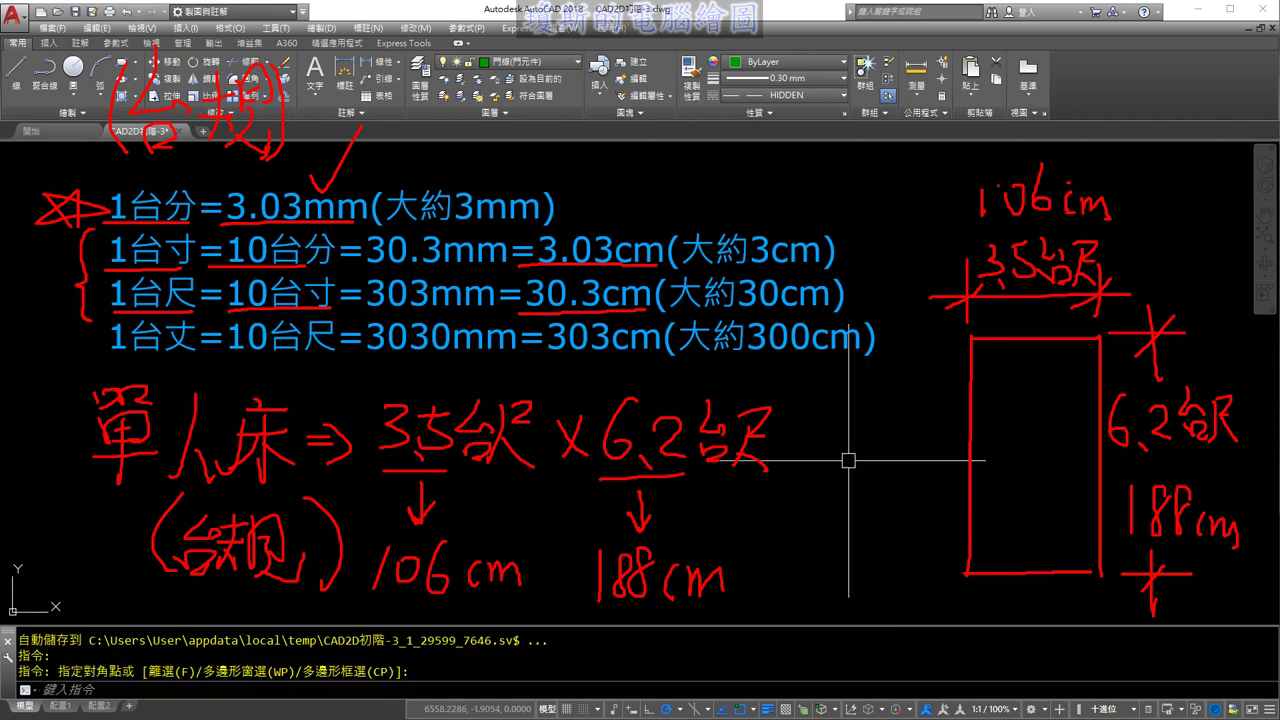
{"action": "left_click", "coordinate": [285, 30]}
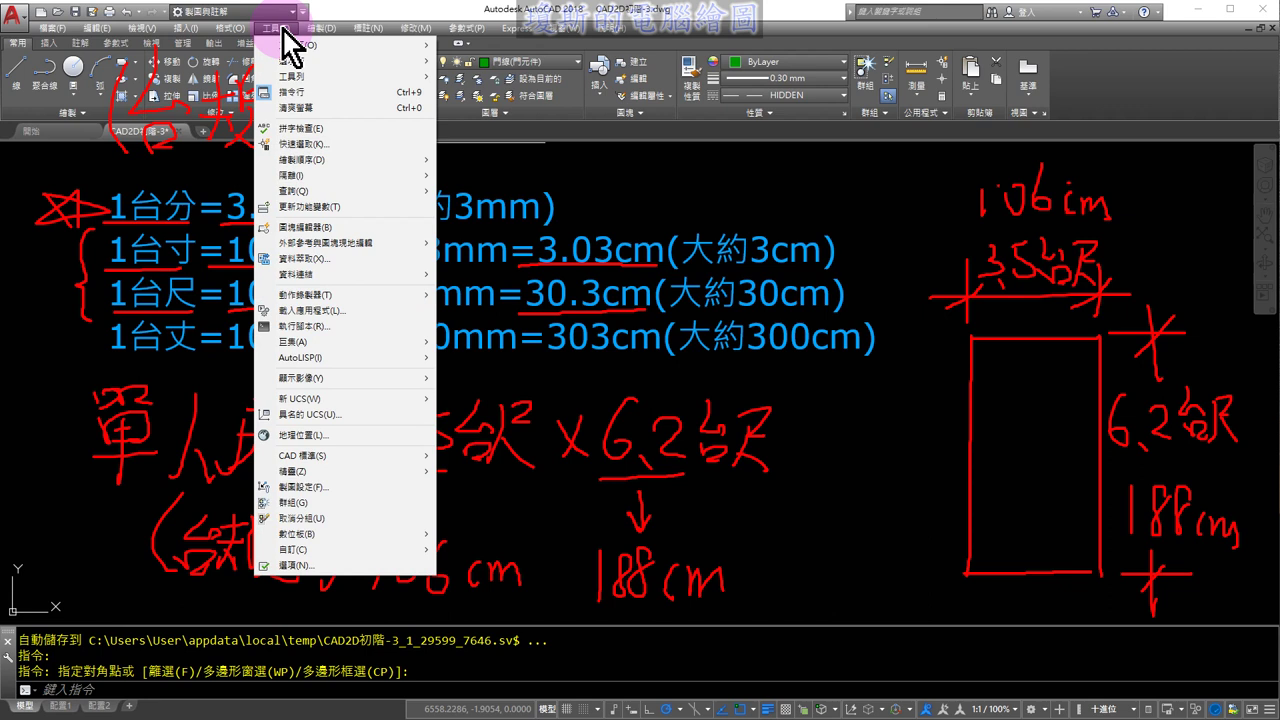
{"action": "mouse_move", "coordinate": [330, 61]}
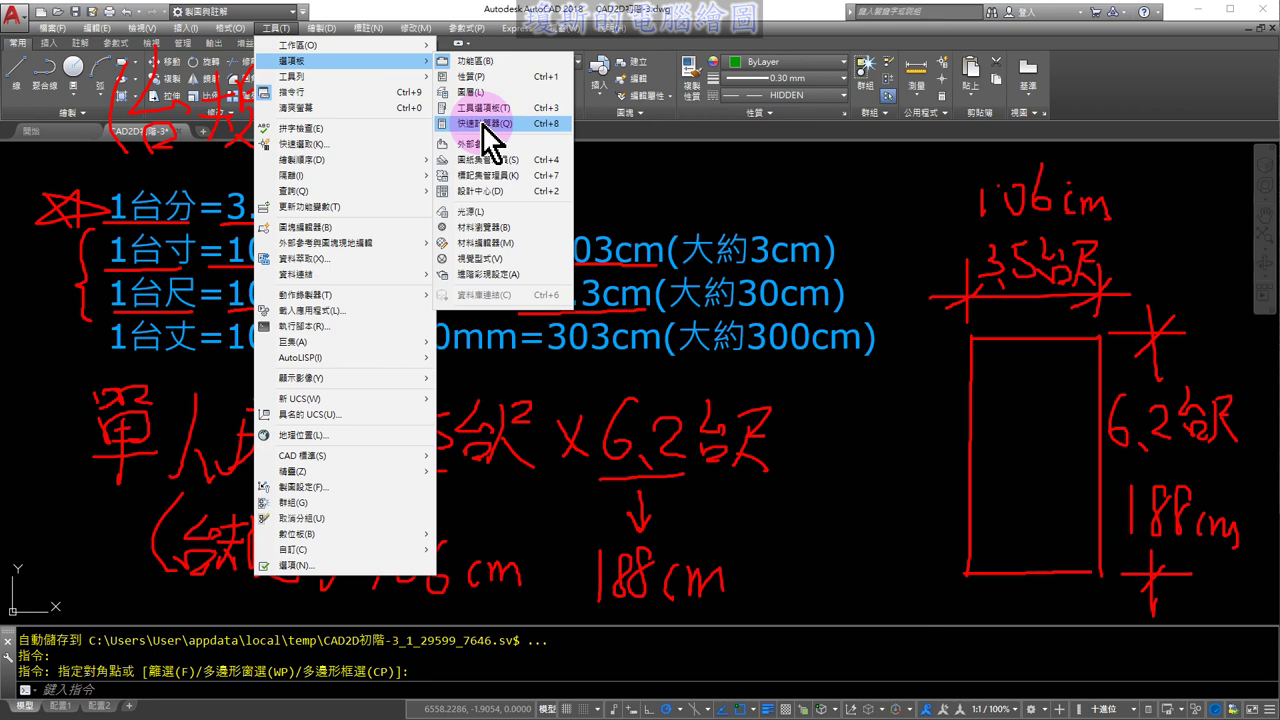
{"action": "left_click", "coordinate": [482, 124]}
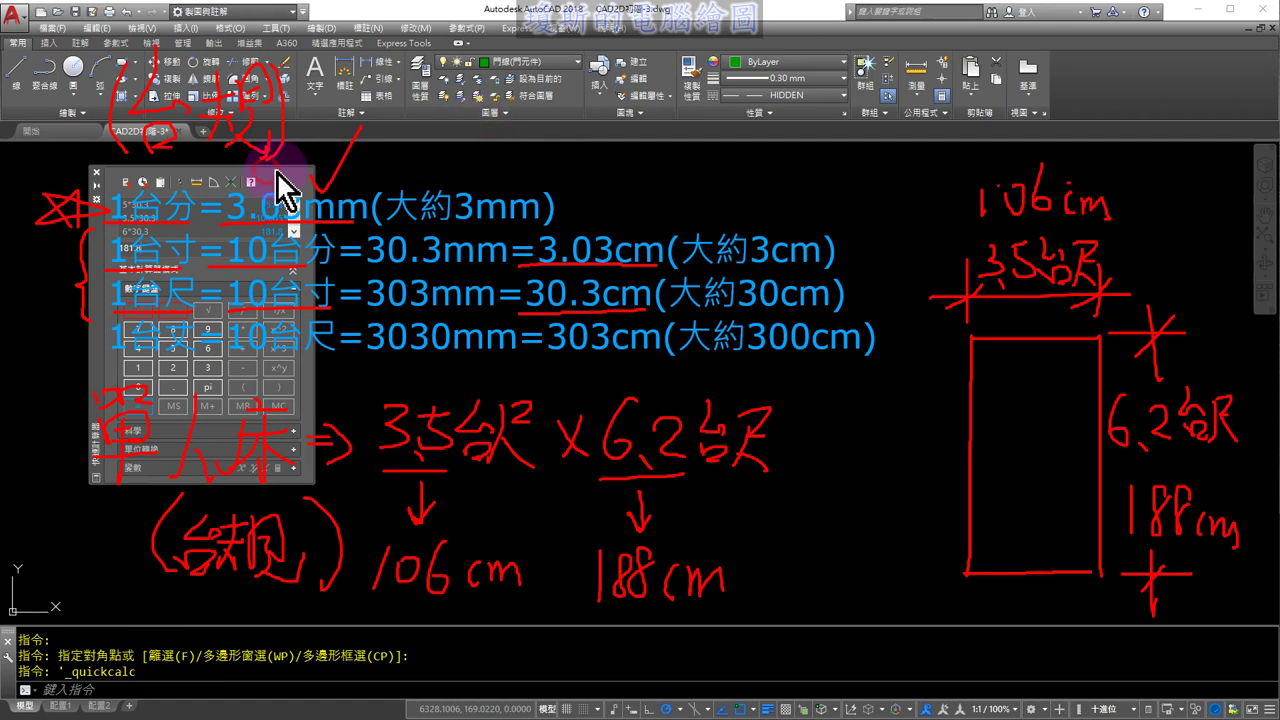
Step: Move QuickCalc beside the bed sketch and clear its input to 0
{"action": "mouse_move", "coordinate": [106, 348]}
{"action": "left_mouse_down"}
{"action": "mouse_move", "coordinate": [396, 357]}
{"action": "mouse_move", "coordinate": [735, 285]}
{"action": "mouse_move", "coordinate": [757, 490]}
{"action": "mouse_move", "coordinate": [753, 479]}
{"action": "left_mouse_up"}
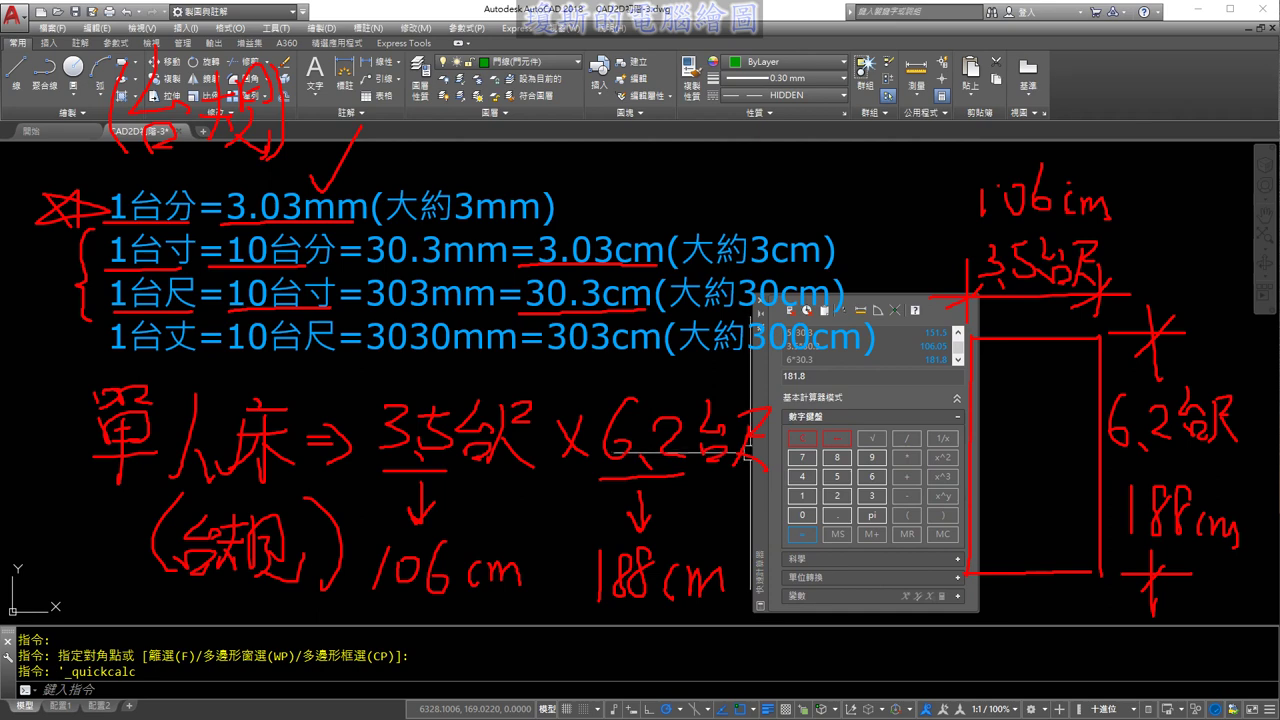
{"action": "left_click", "coordinate": [807, 443]}
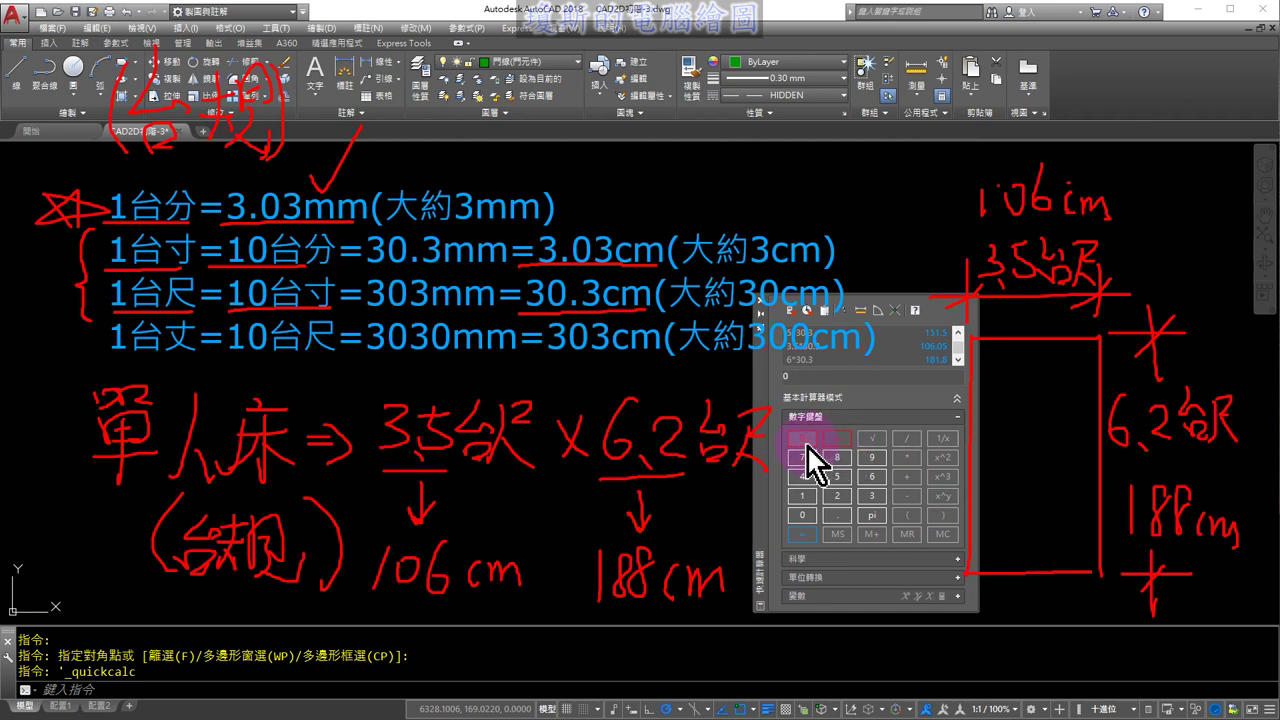
{"action": "left_click", "coordinate": [778, 376]}
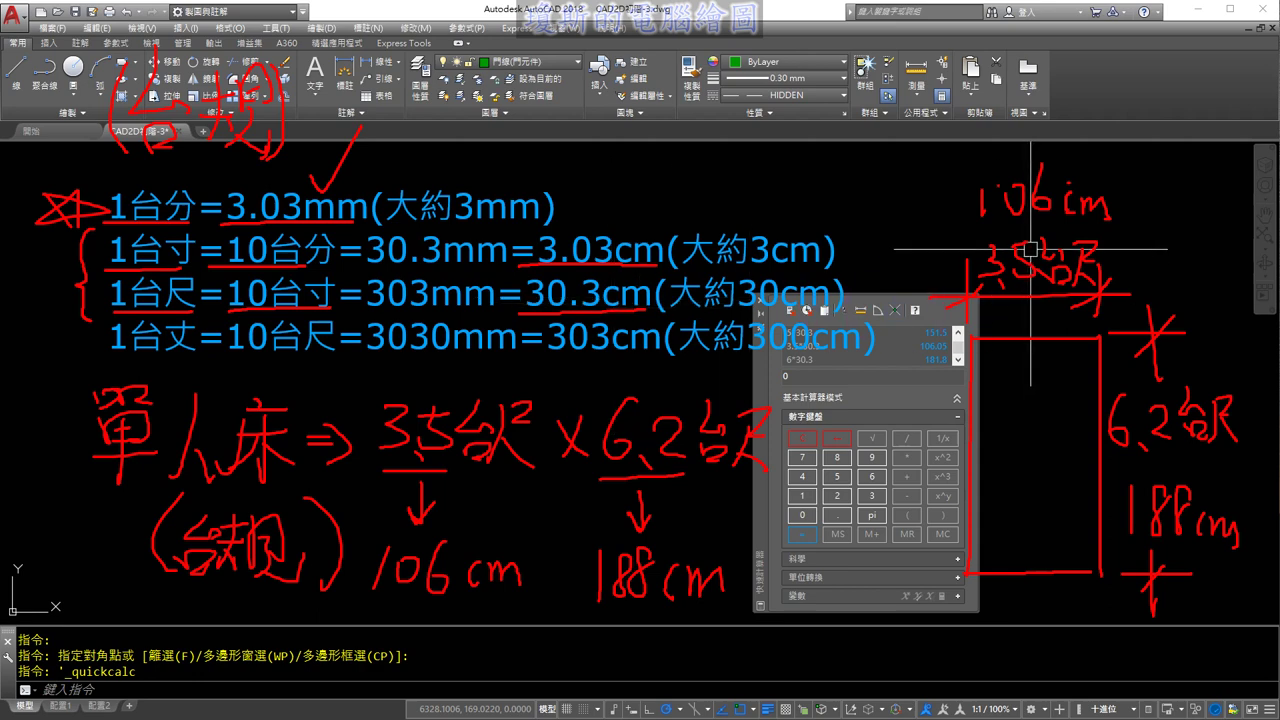
Step: Calculate 3.5*30.3 on the QuickCalc keypad, giving 106.05
{"action": "left_click", "coordinate": [800, 376]}
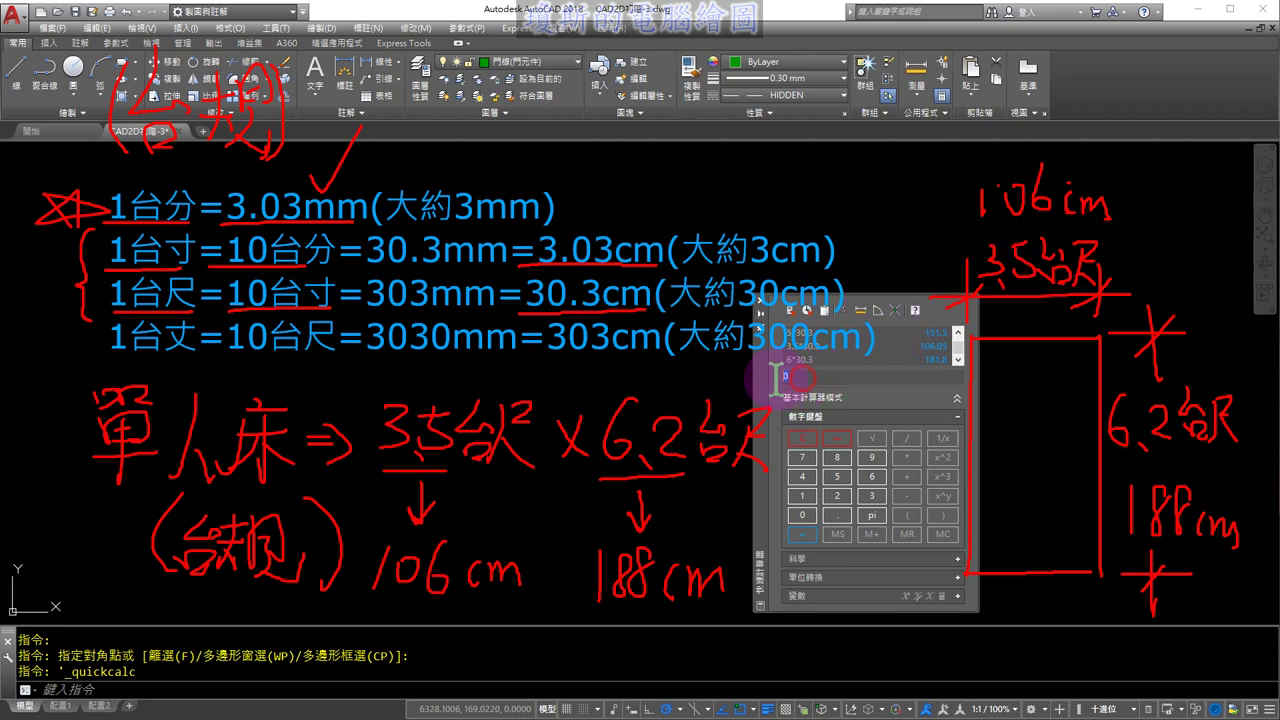
{"action": "left_click", "coordinate": [873, 495]}
{"action": "left_click", "coordinate": [835, 478]}
{"action": "left_click", "coordinate": [872, 495]}
{"action": "left_click", "coordinate": [798, 514]}
{"action": "left_click", "coordinate": [837, 514]}
{"action": "left_click", "coordinate": [872, 495]}
{"action": "left_click", "coordinate": [803, 540]}
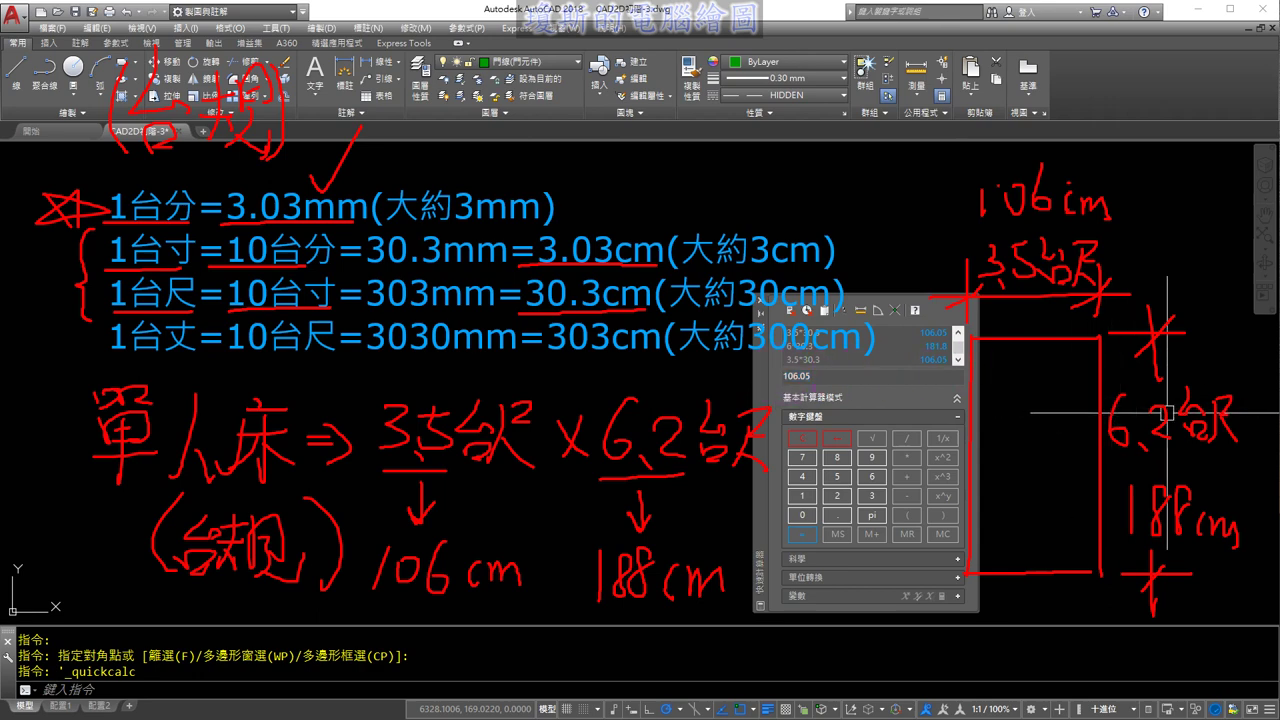
Step: Clear QuickCalc, calculate 6.2*30.3 = 187.86, and select the result
{"action": "left_click", "coordinate": [810, 439]}
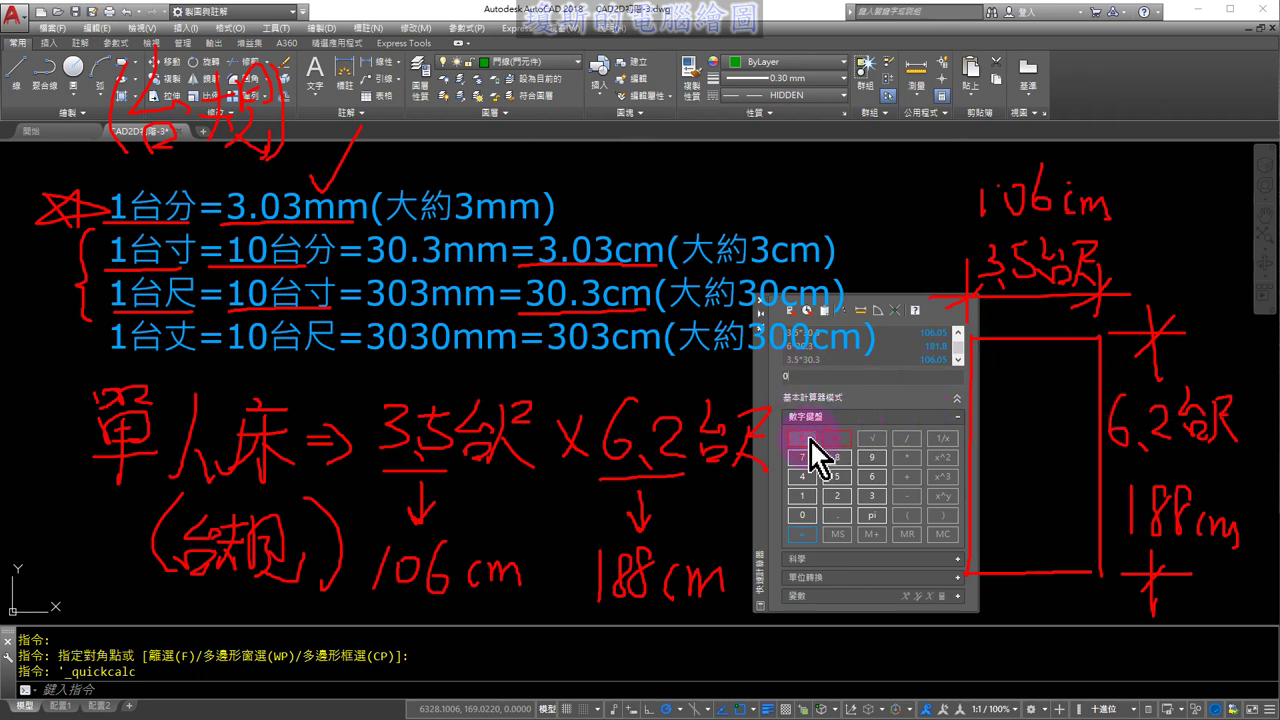
{"action": "left_click", "coordinate": [872, 478]}
{"action": "left_click", "coordinate": [838, 512]}
{"action": "left_click", "coordinate": [836, 496]}
{"action": "left_click", "coordinate": [904, 458]}
{"action": "left_click", "coordinate": [876, 492]}
{"action": "left_click", "coordinate": [810, 514]}
{"action": "left_click", "coordinate": [837, 515]}
{"action": "left_click", "coordinate": [872, 497]}
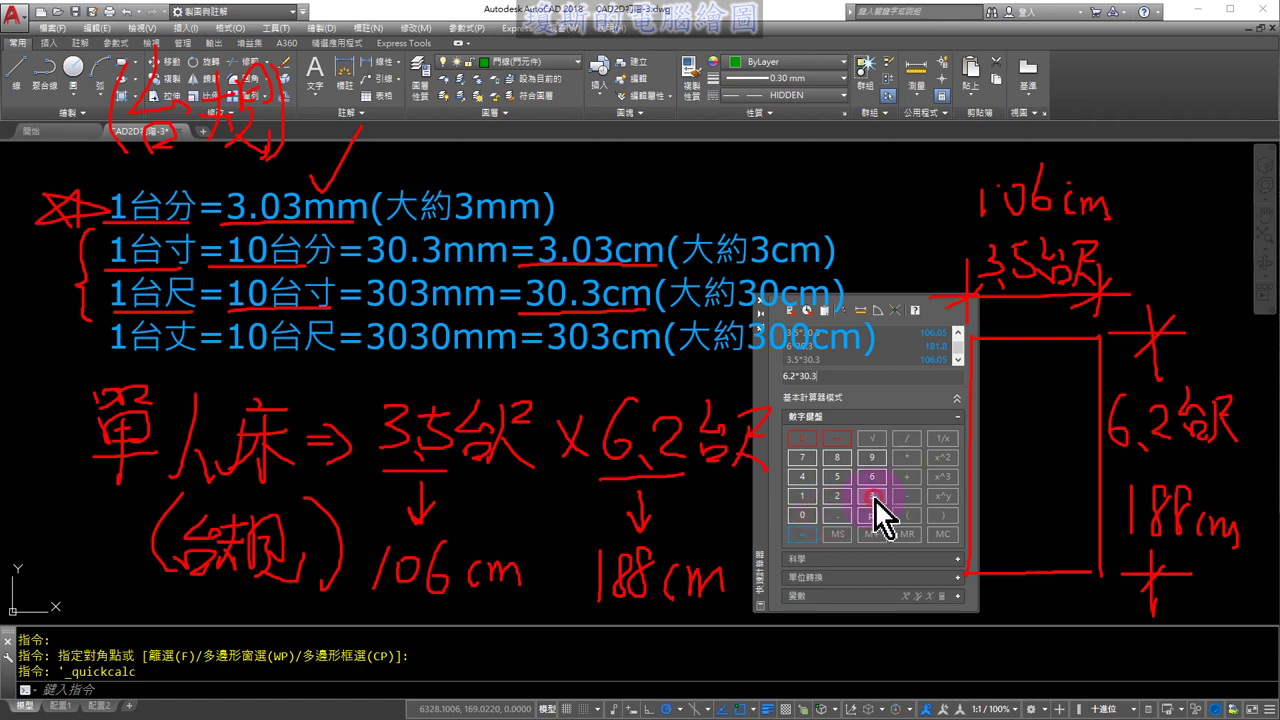
{"action": "left_click", "coordinate": [808, 535]}
{"action": "left_click_drag", "start_coordinate": [784, 376], "coordinate": [830, 378]}
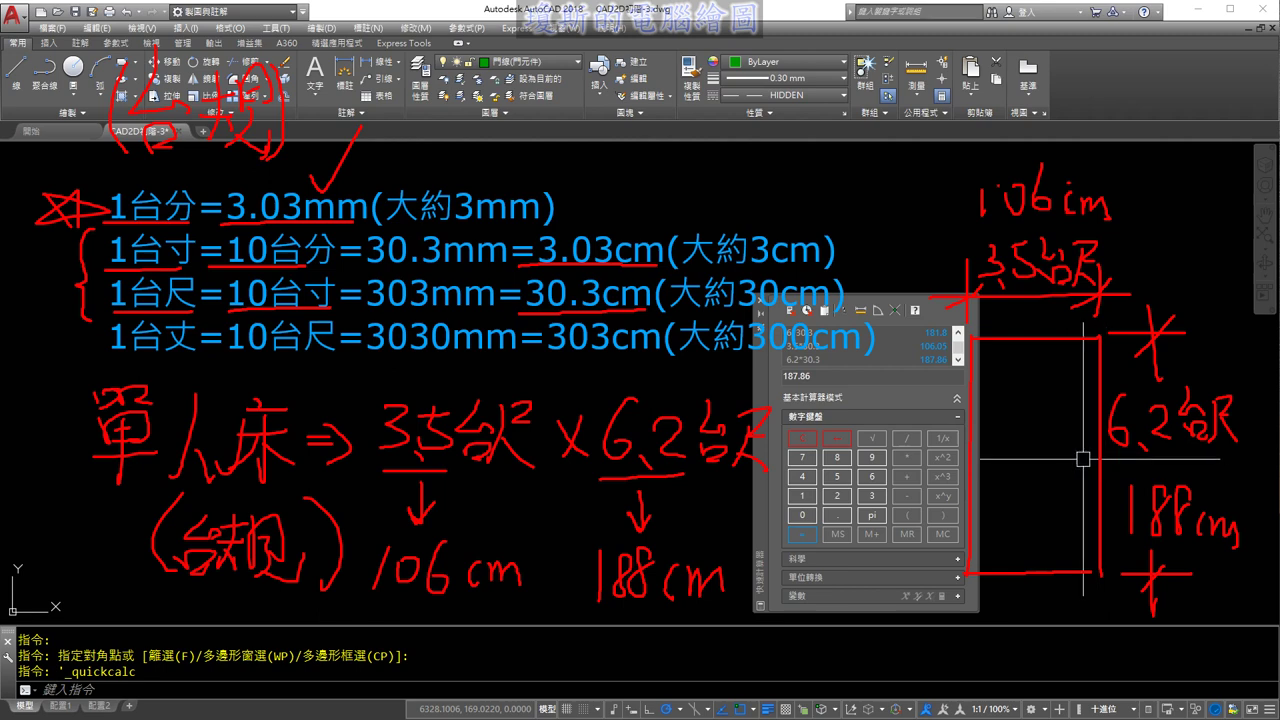
{"action": "left_click", "coordinate": [276, 28]}
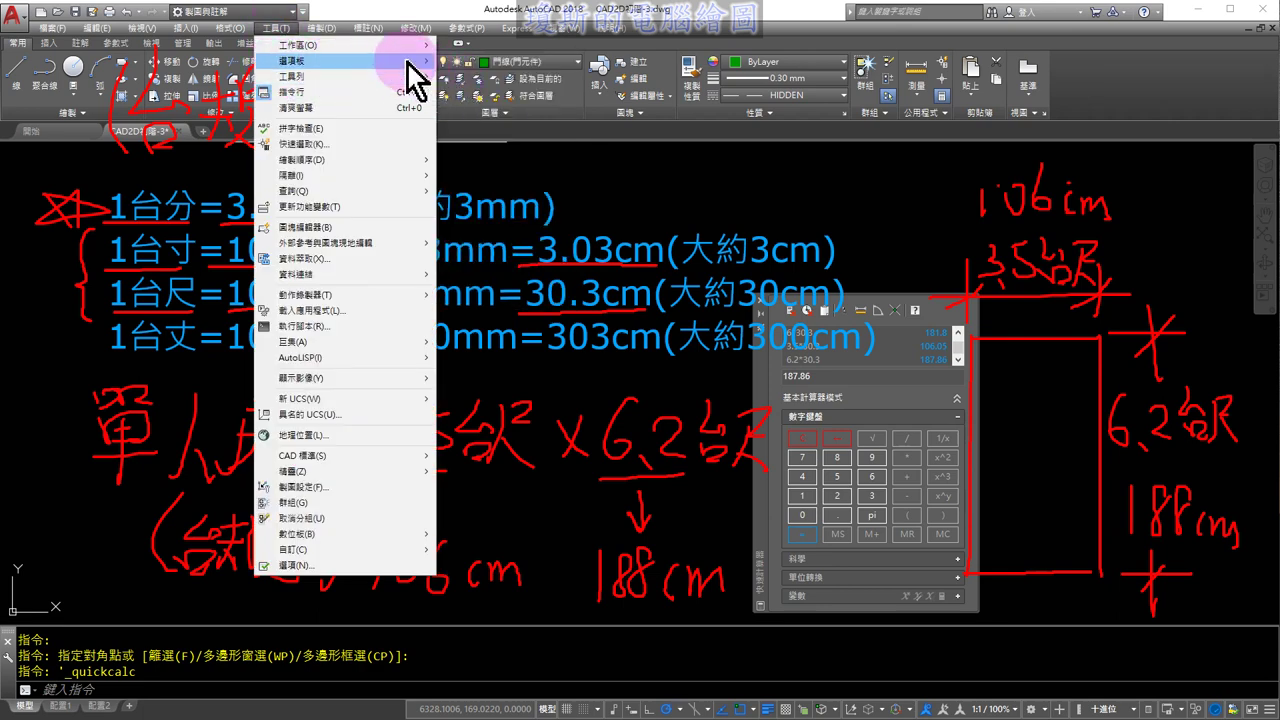
{"action": "mouse_move", "coordinate": [345, 60]}
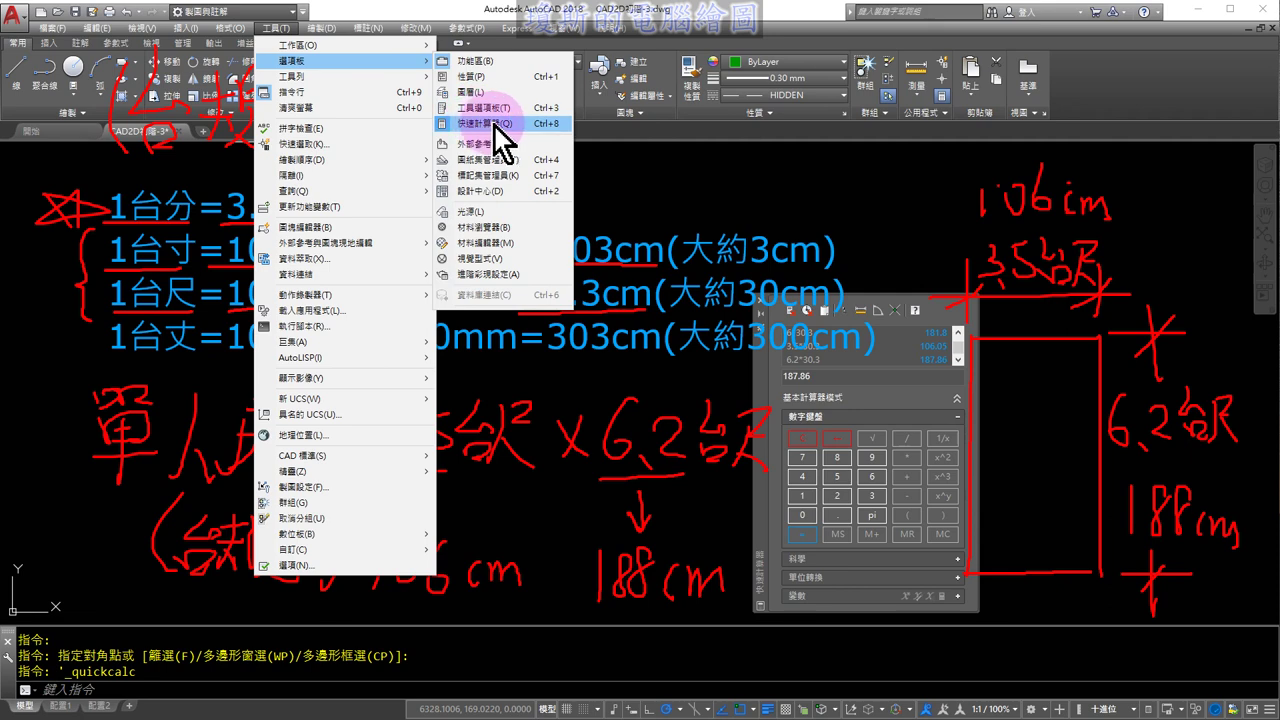
{"action": "left_click_drag", "start_coordinate": [812, 375], "coordinate": [762, 375]}
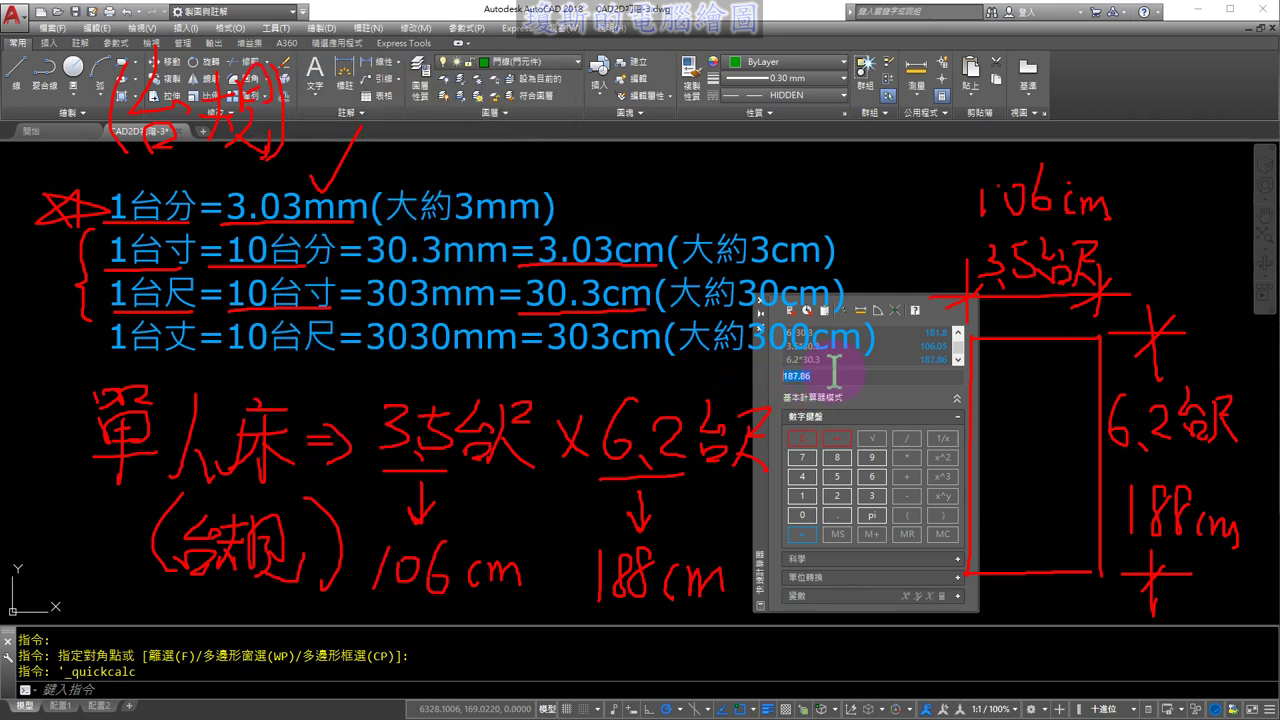